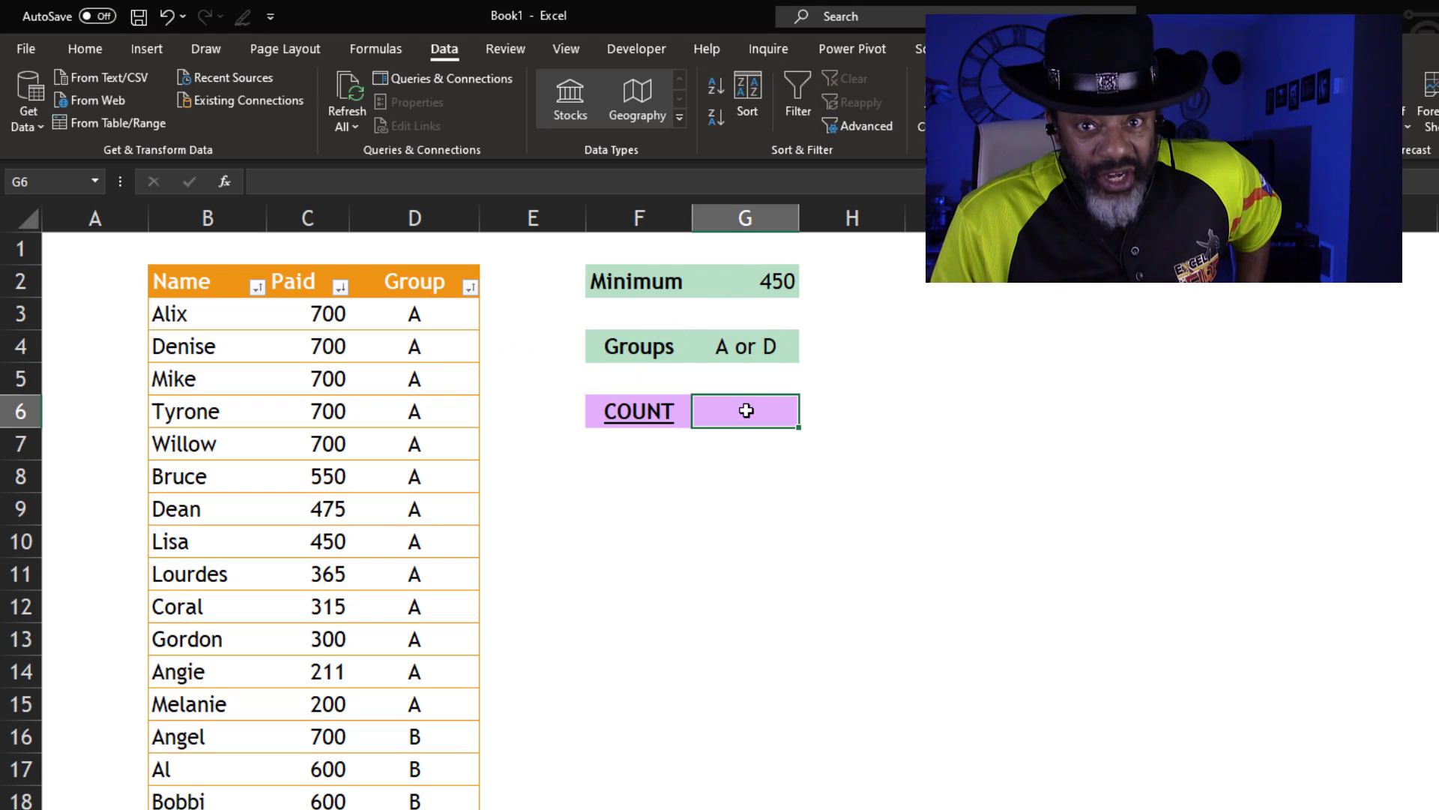
# In G6, enter =COUNTIFS(Table1[Paid],">="&G2,Table1[Group],{"A","D"}) to count Paid at least G2 for groups A or D
pyautogui.write('=count')
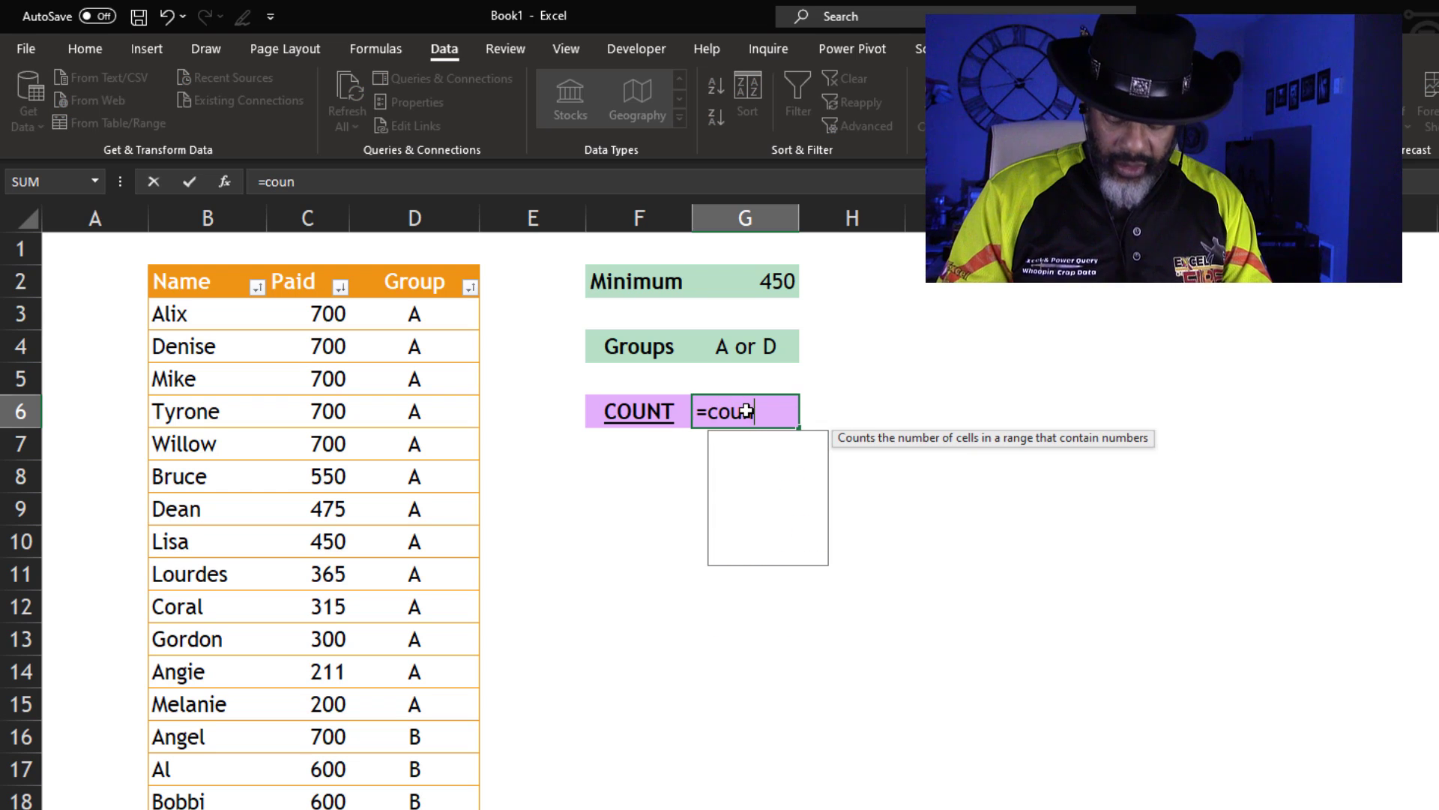
pyautogui.doubleClick(756, 506)
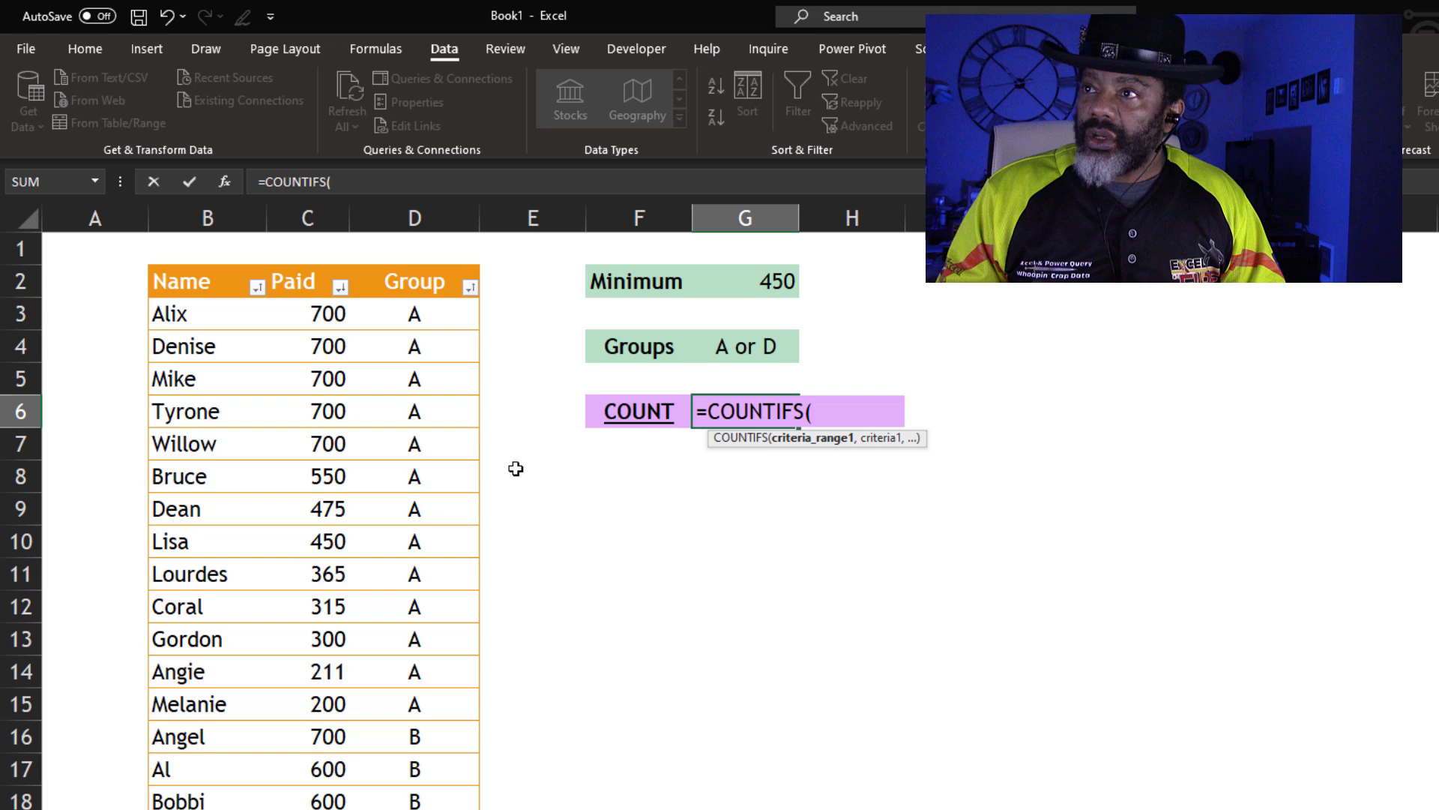
pyautogui.click(321, 271)
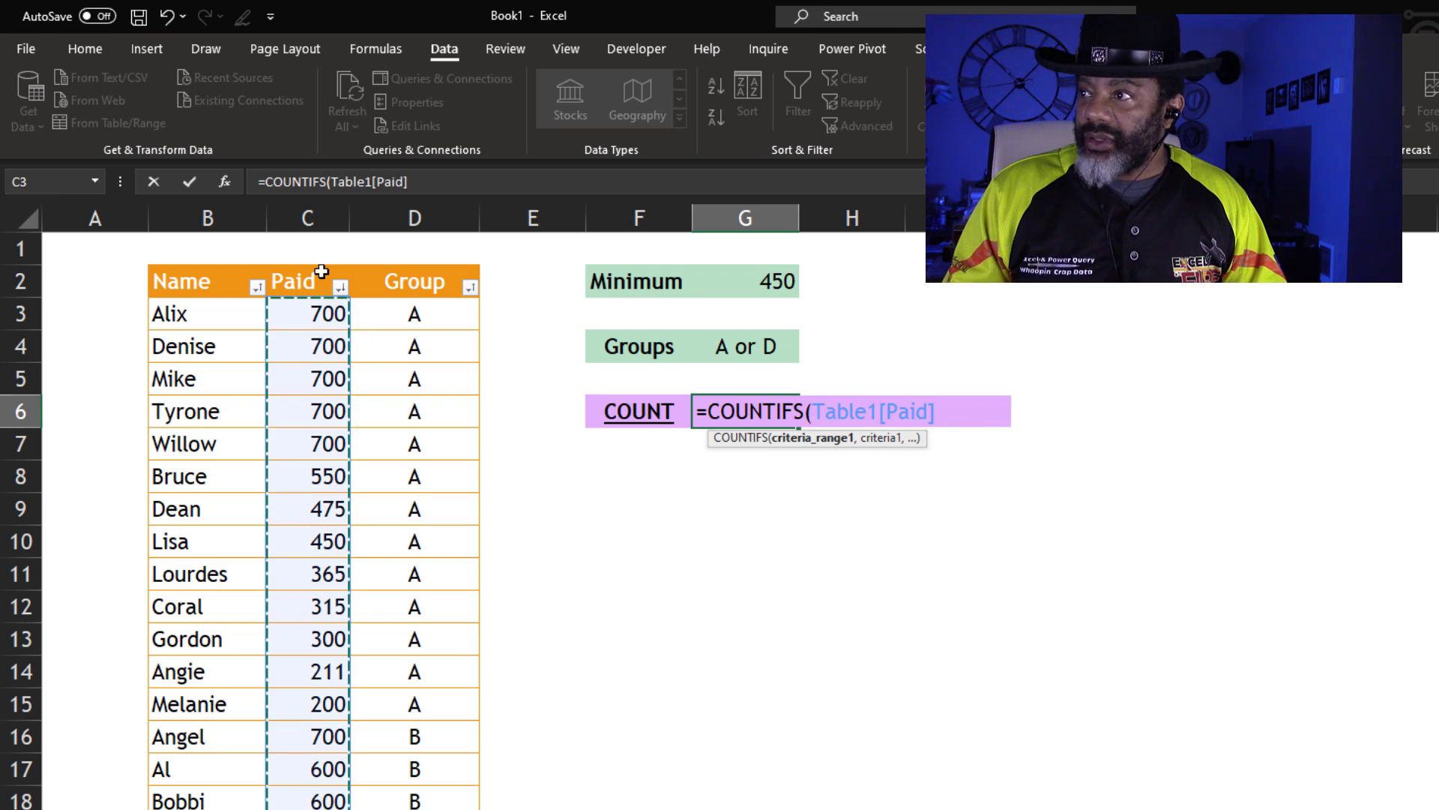
pyautogui.write(',">=')
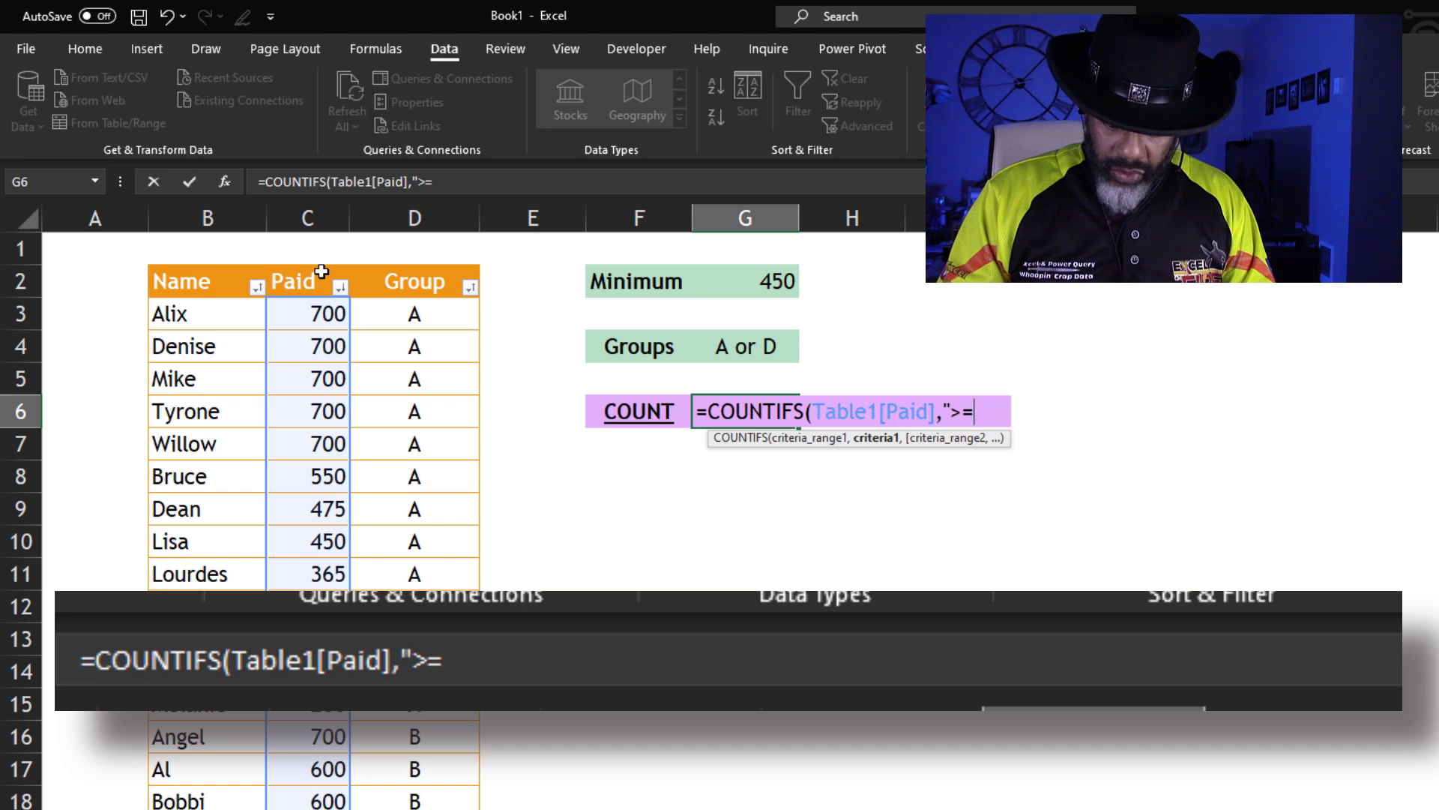
pyautogui.write('&')
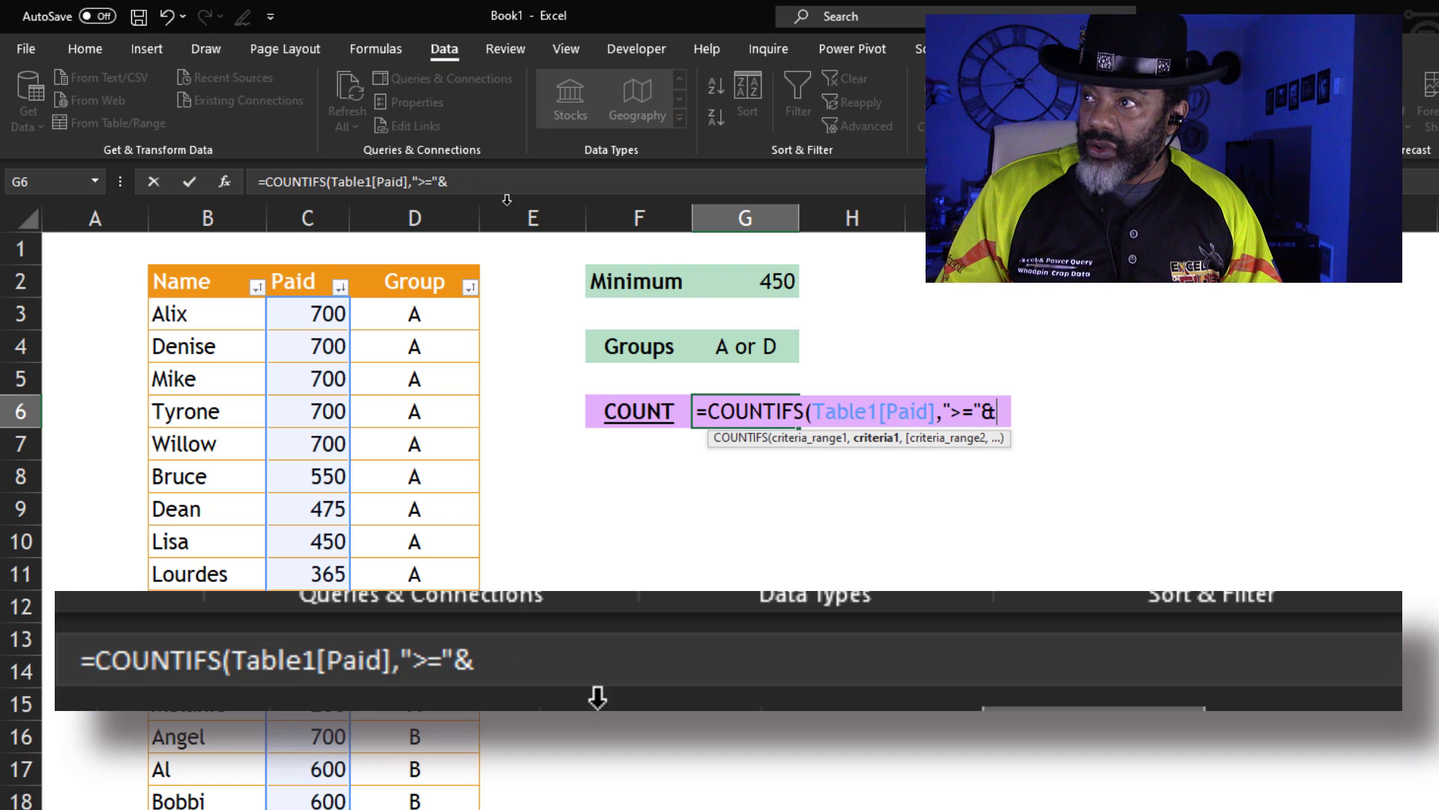
pyautogui.click(754, 281)
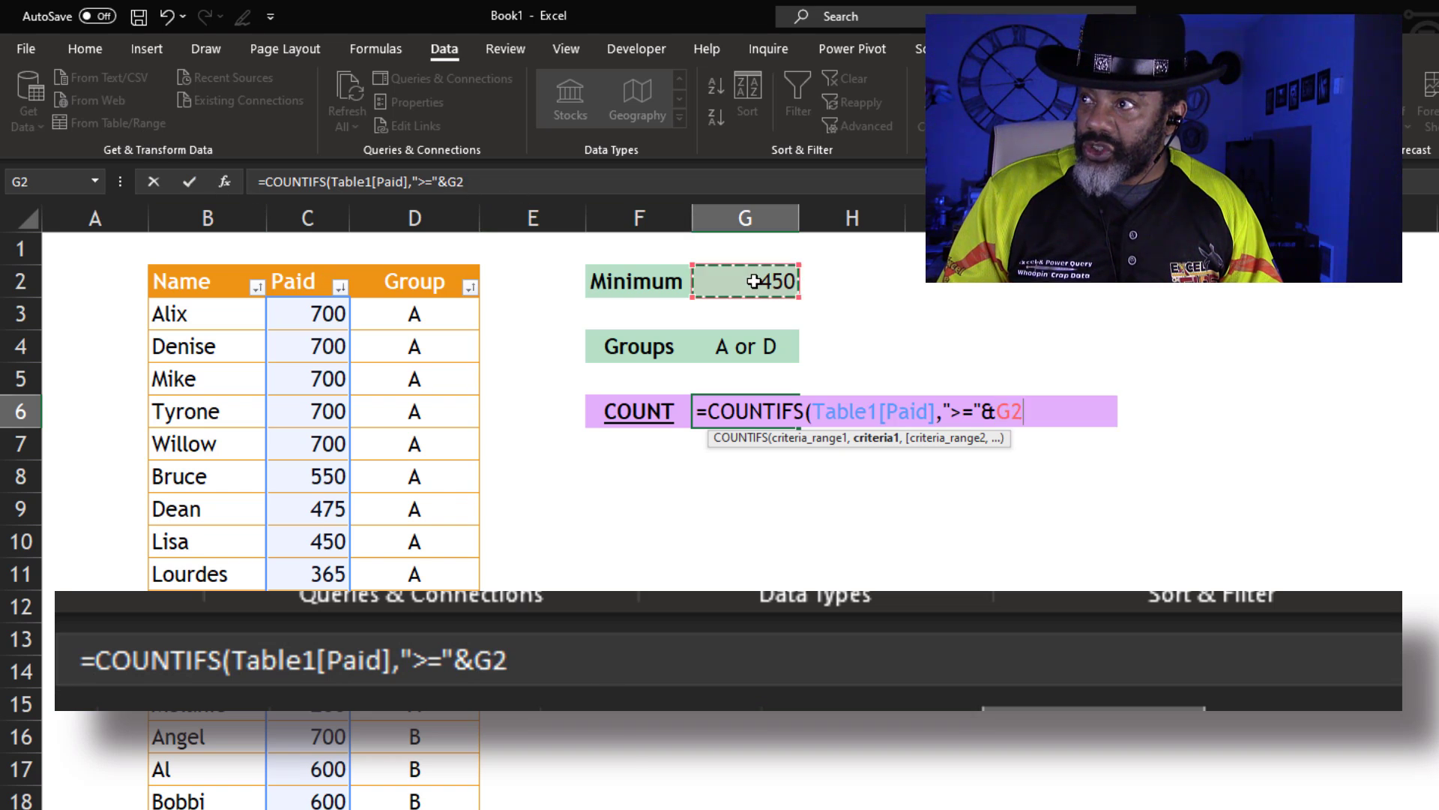
pyautogui.write(',')
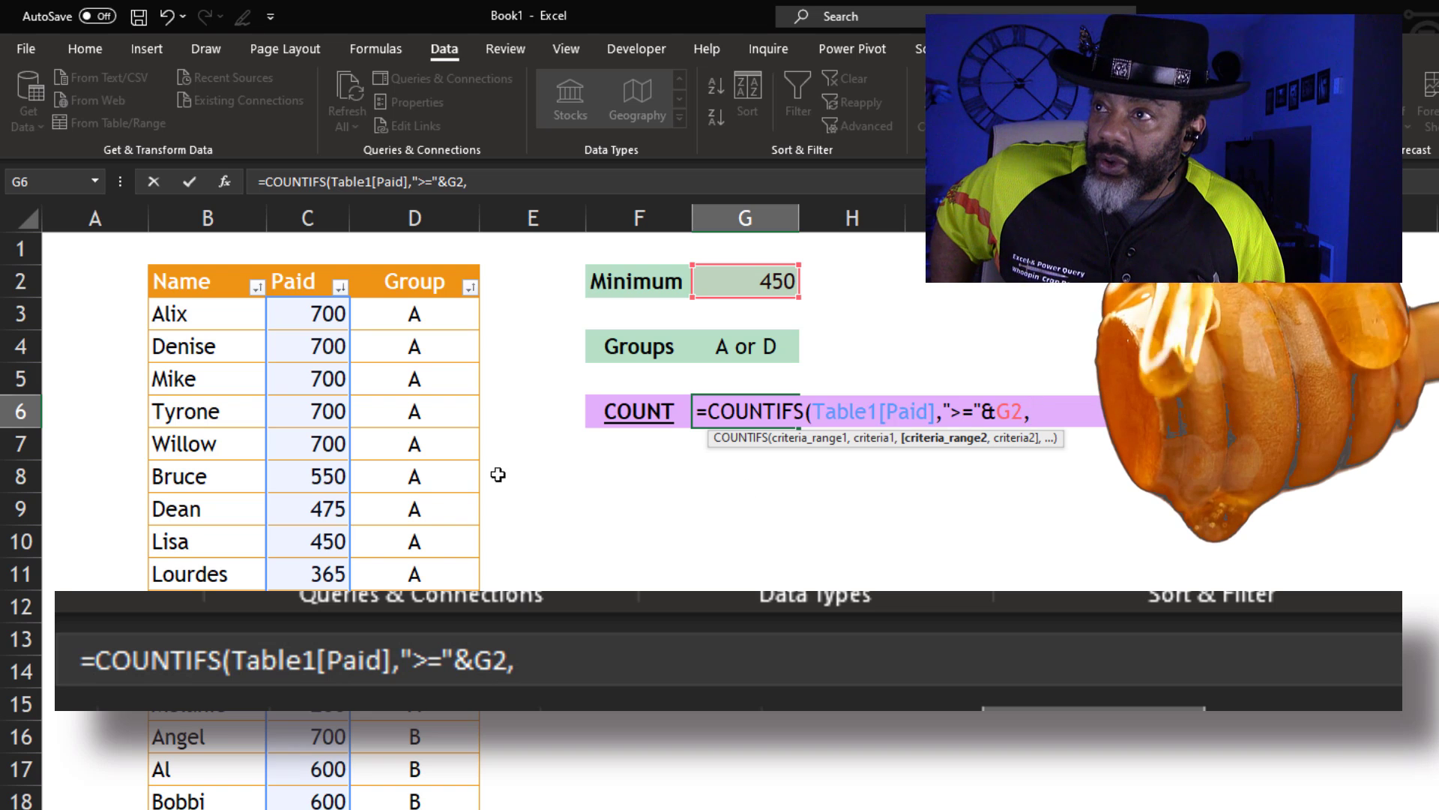
pyautogui.click(403, 267)
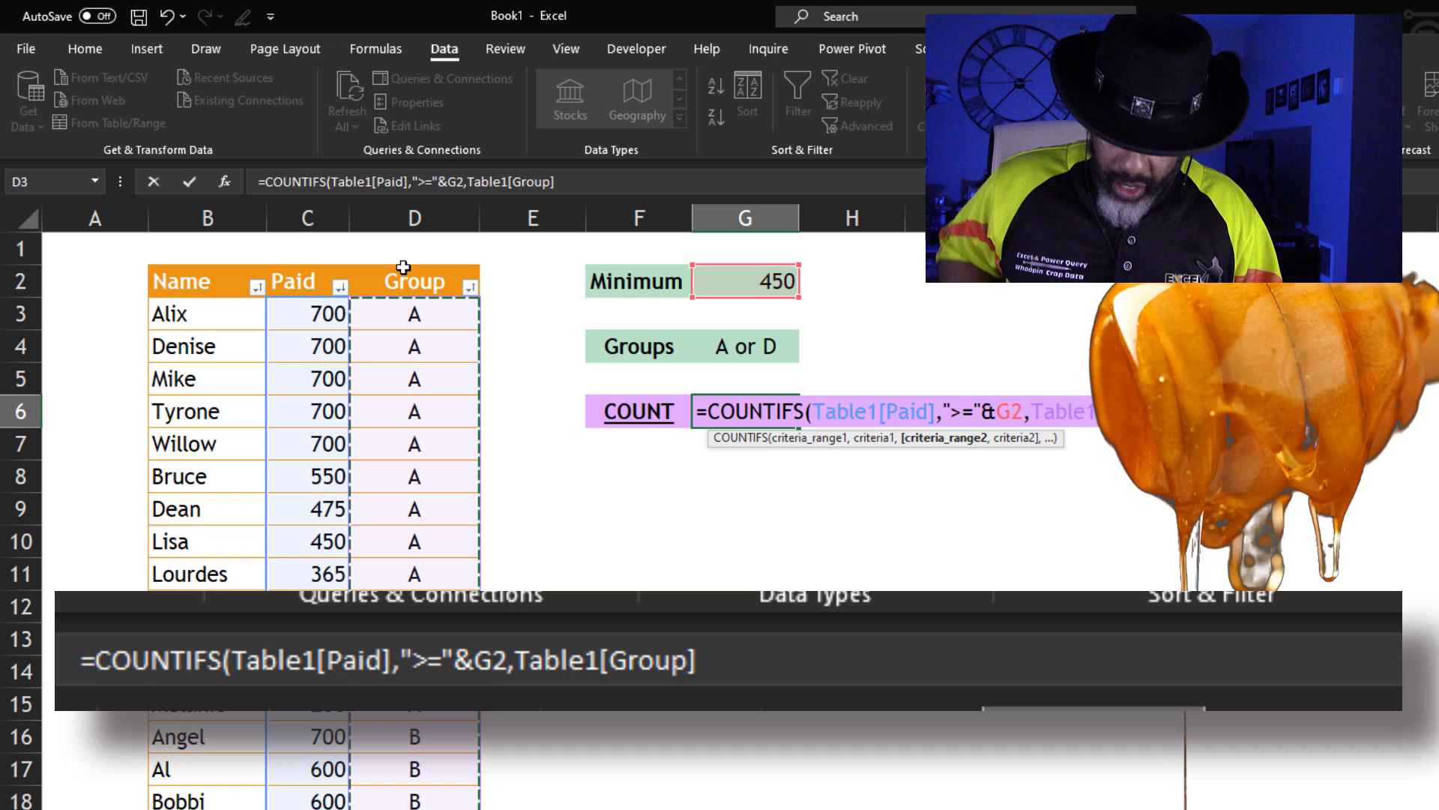
pyautogui.write(',')
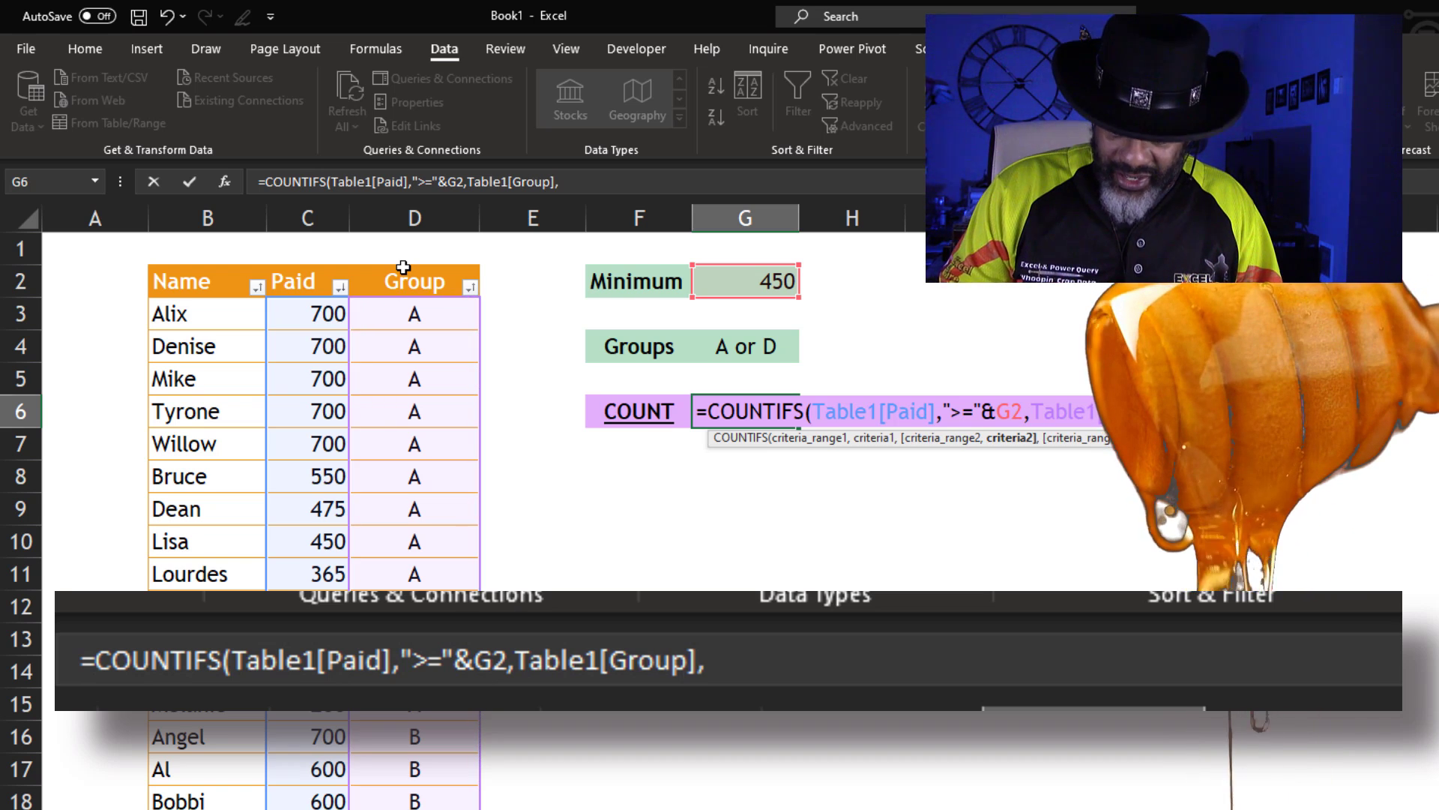
pyautogui.write('{')
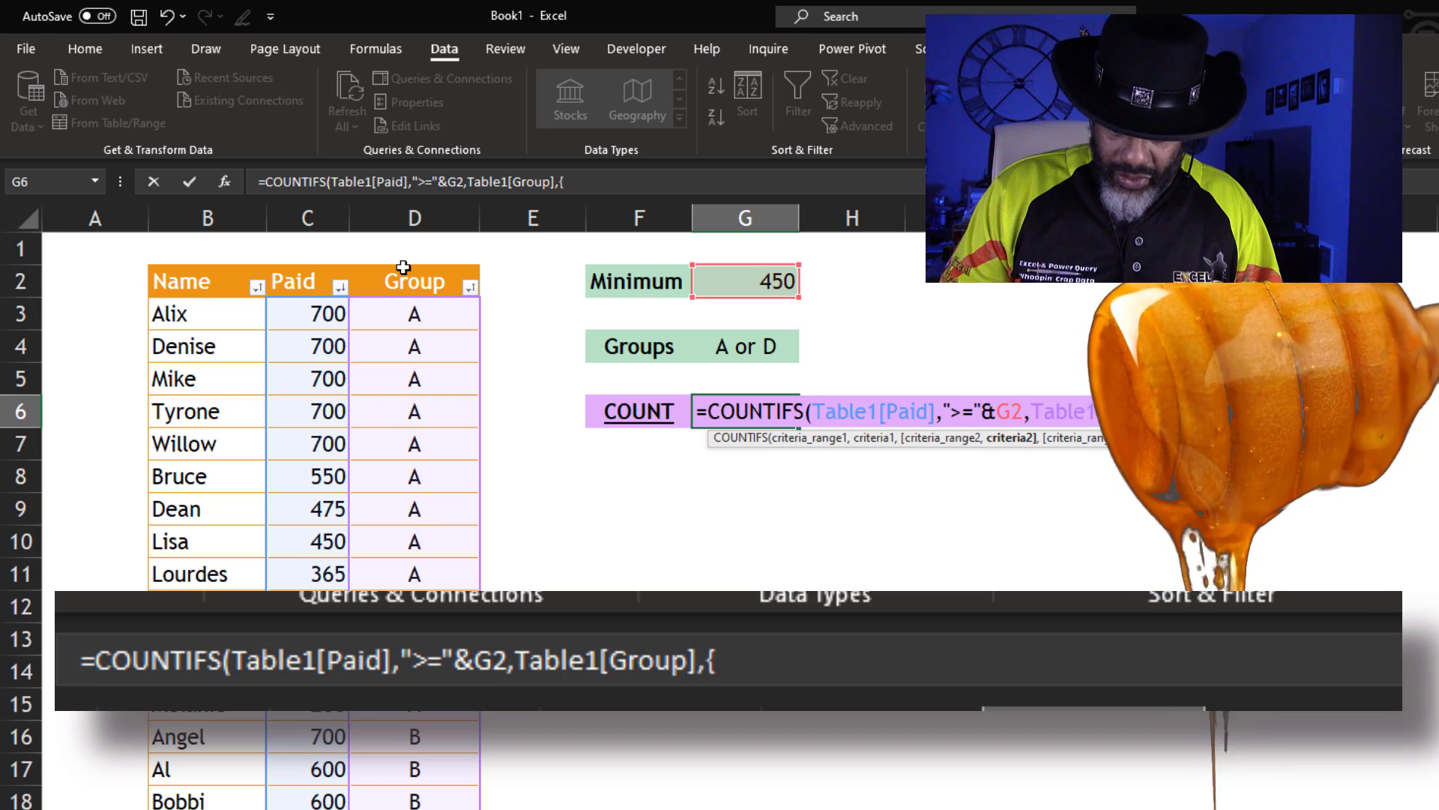
pyautogui.write('"')
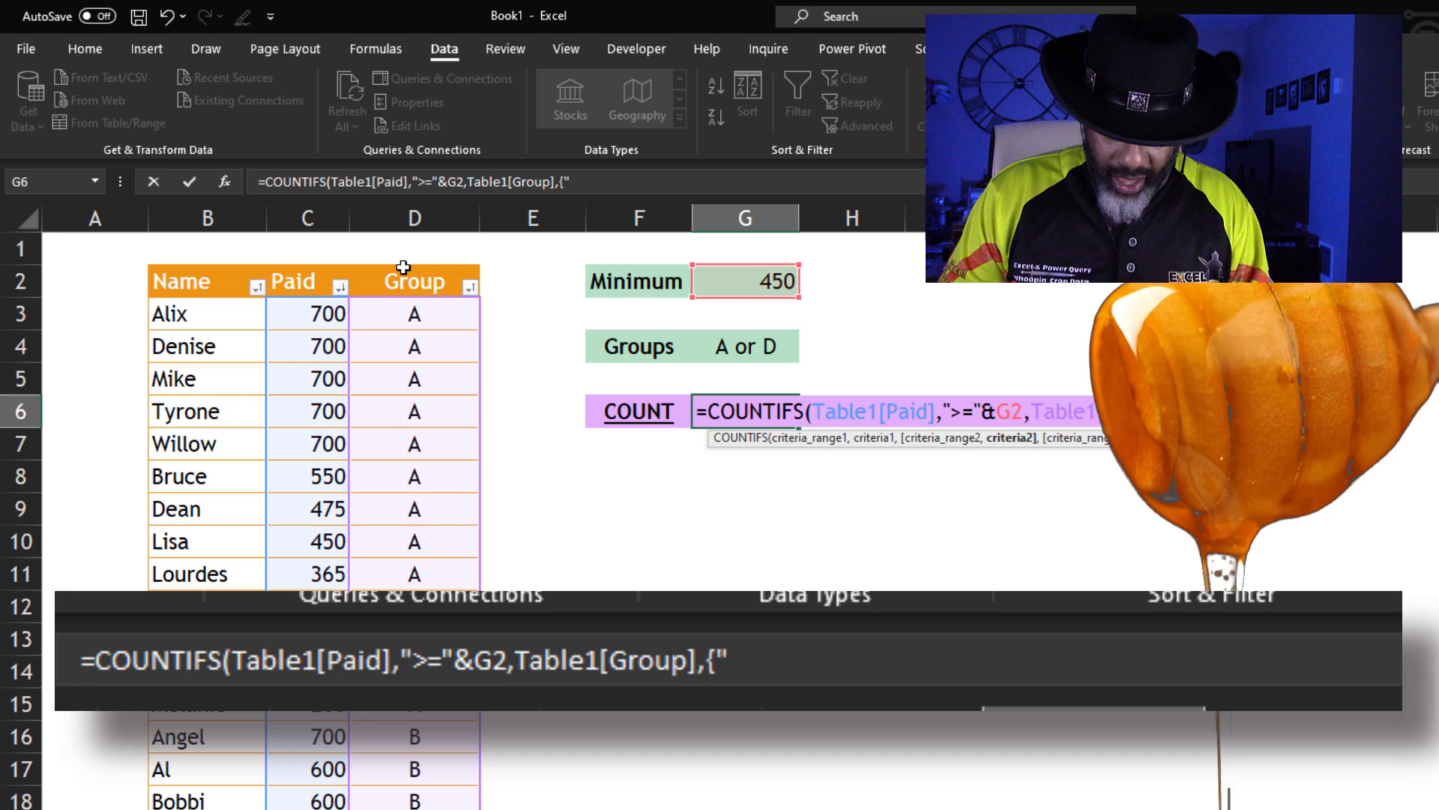
pyautogui.write('A",')
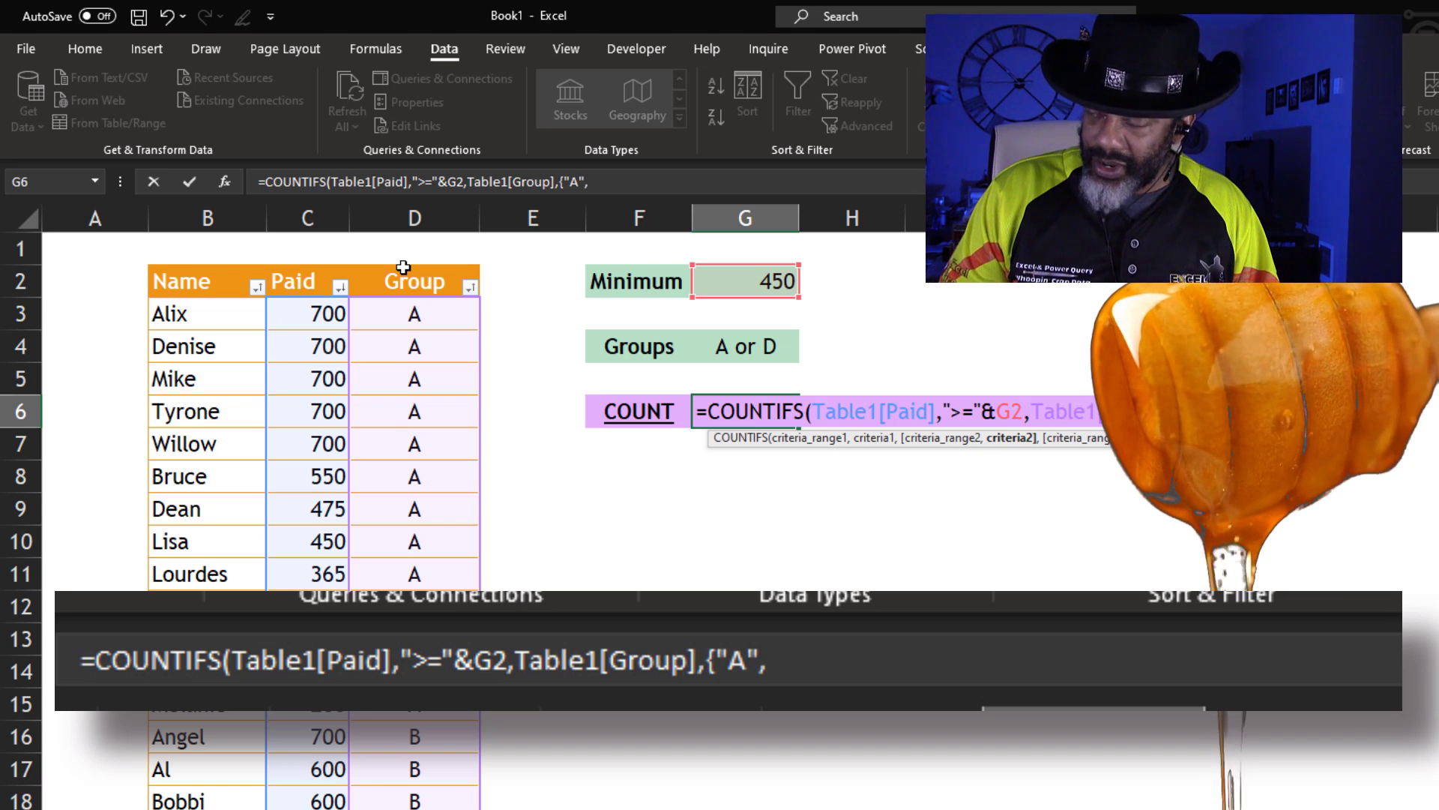
pyautogui.write('"')
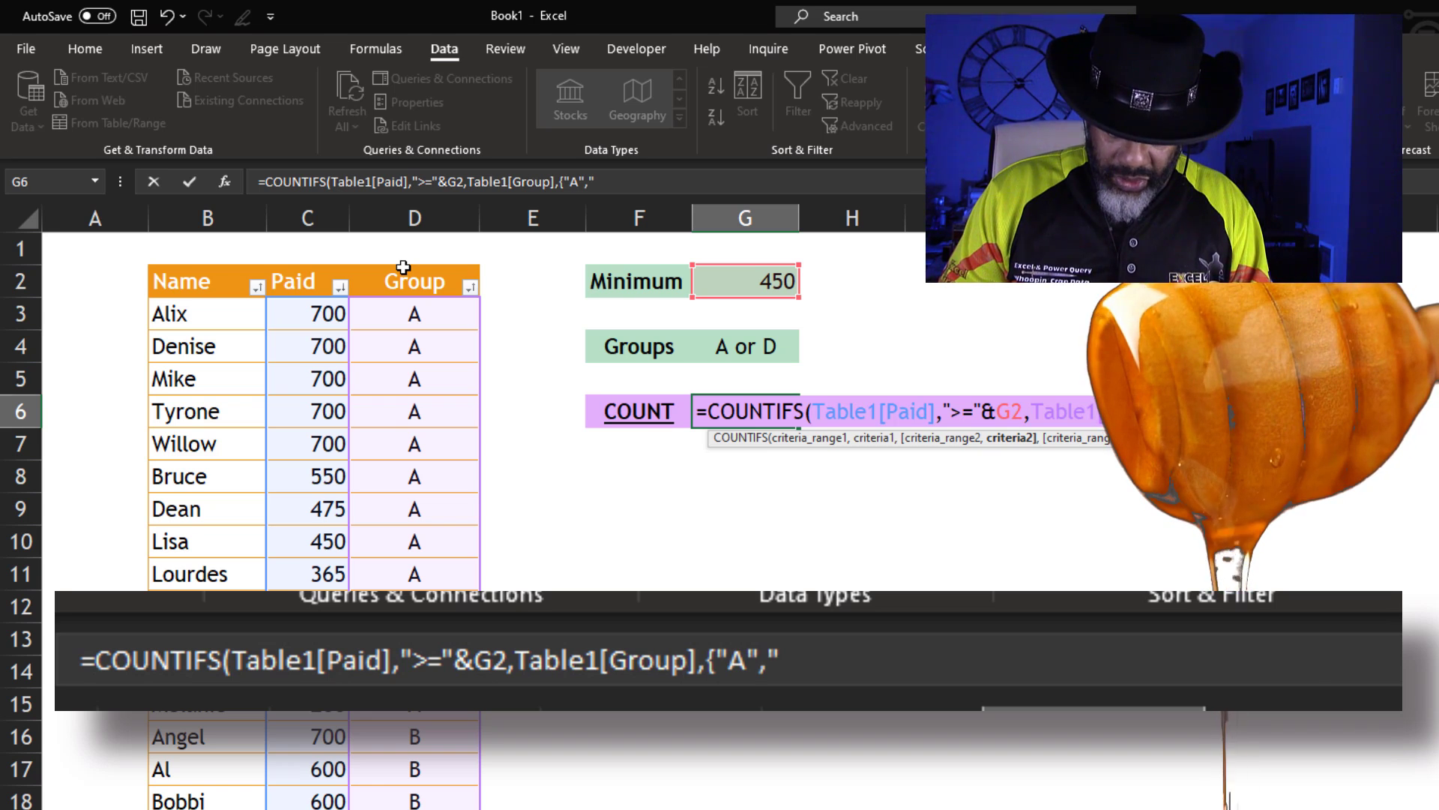
pyautogui.write('D')
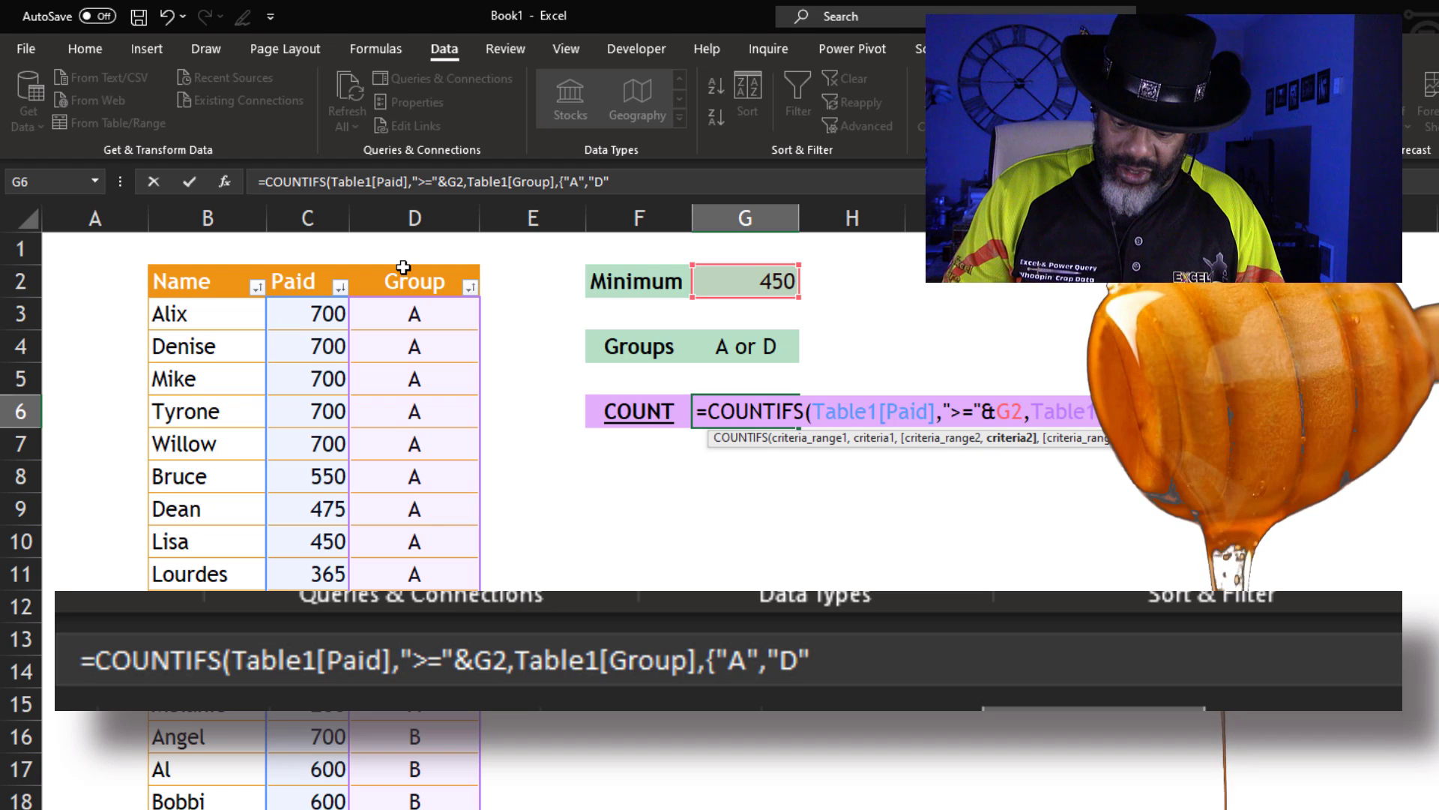
pyautogui.write('"')
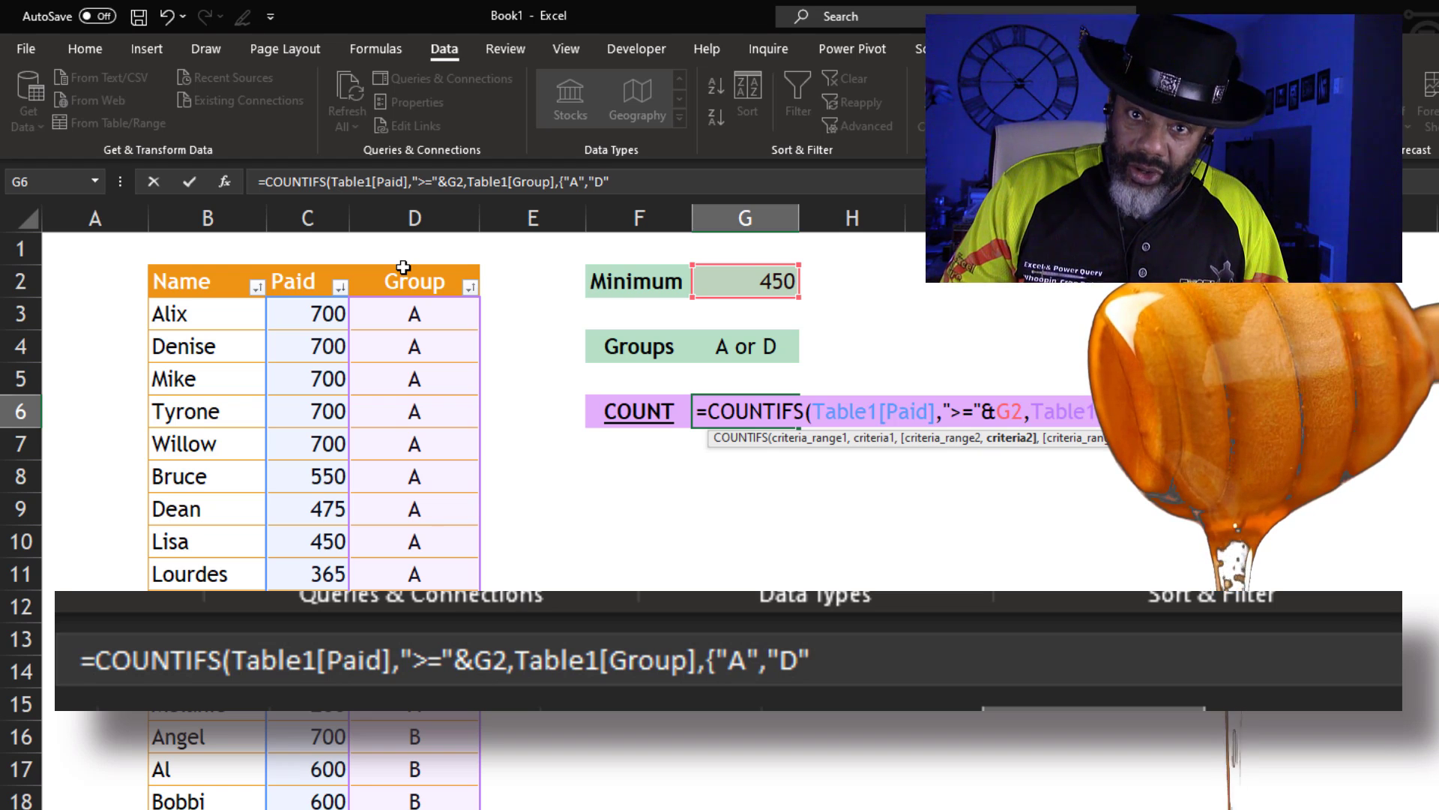
pyautogui.write('}')
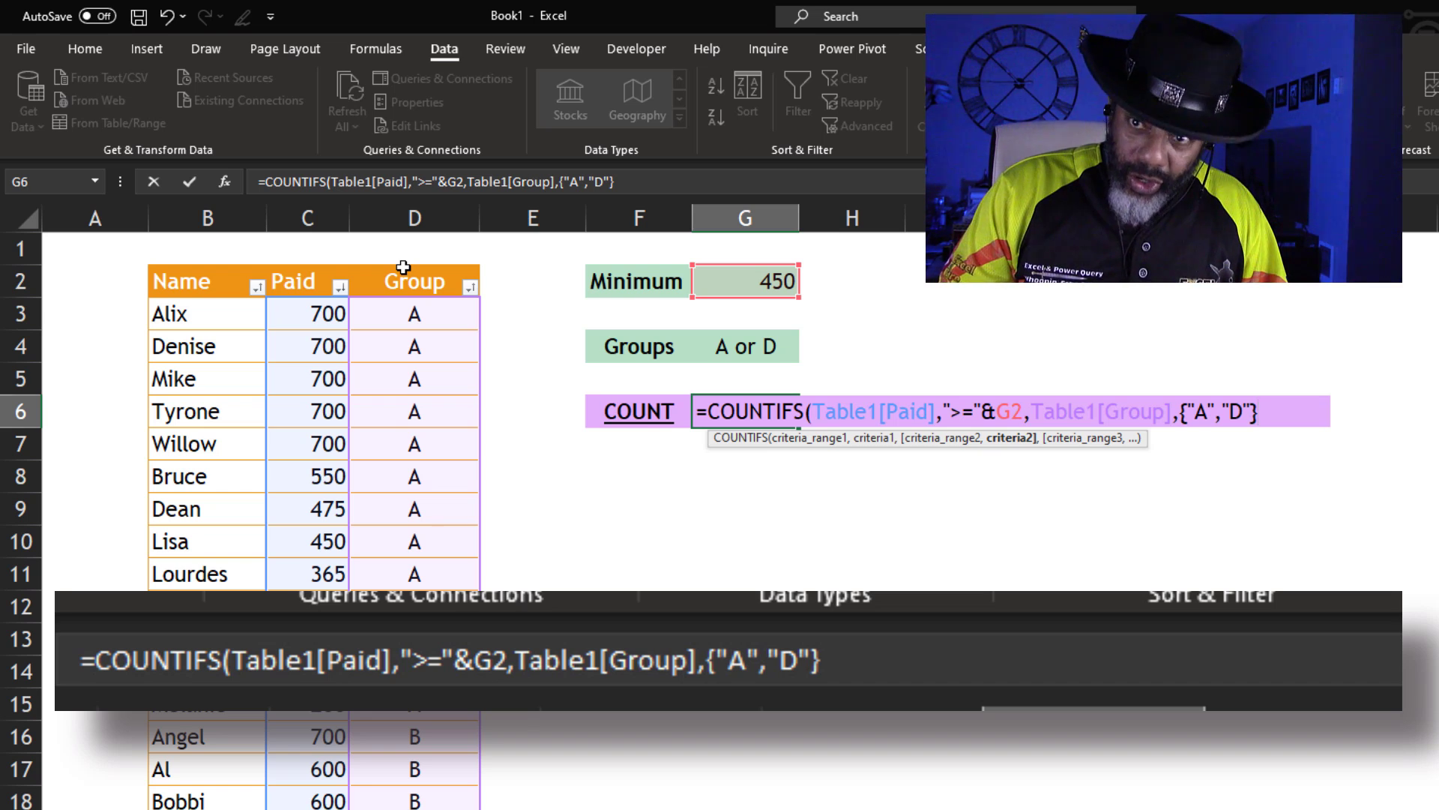
pyautogui.write(')')
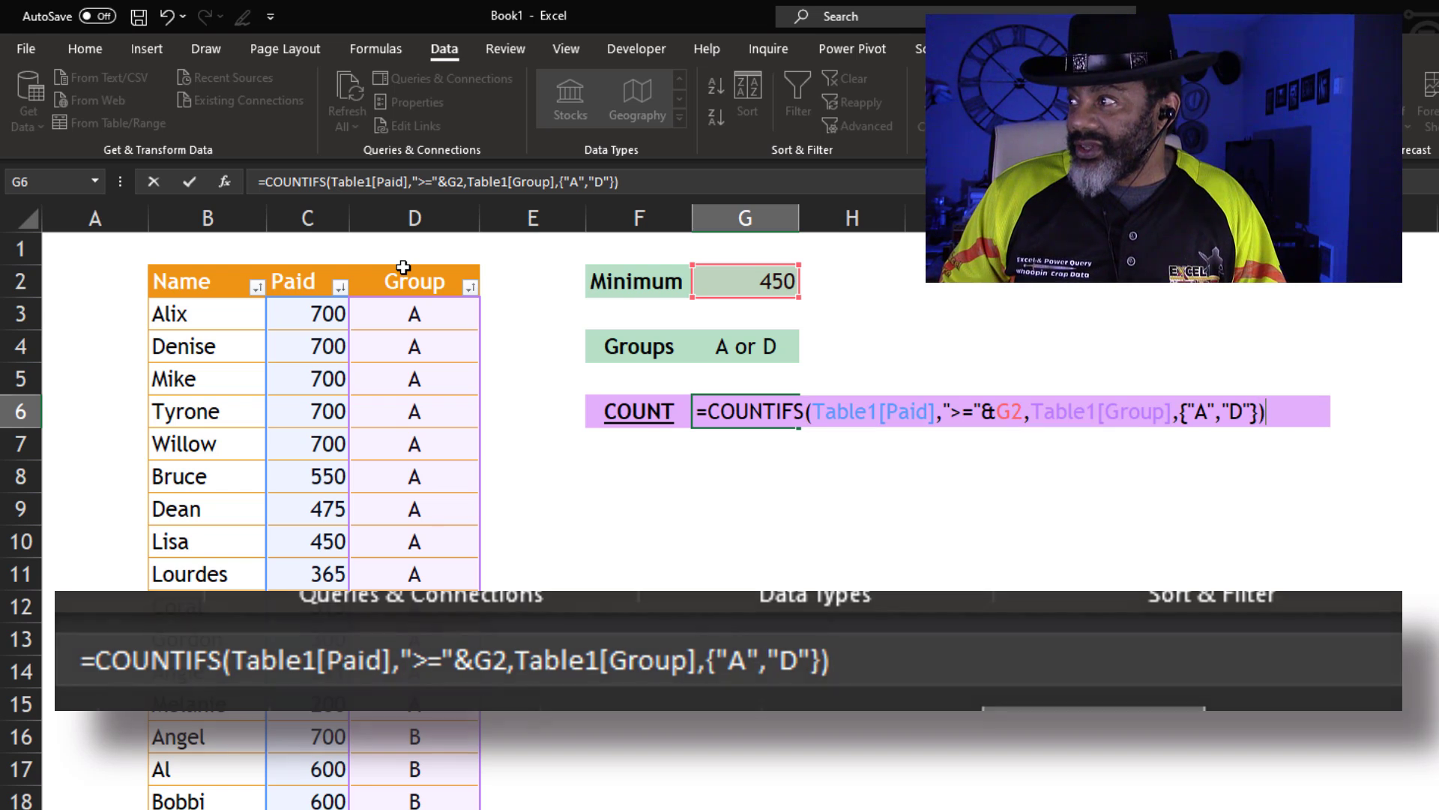
# Commit the COUNTIFS formula so G6 shows 8 and 7 spills into H6, then reselect G6
pyautogui.press('Return')
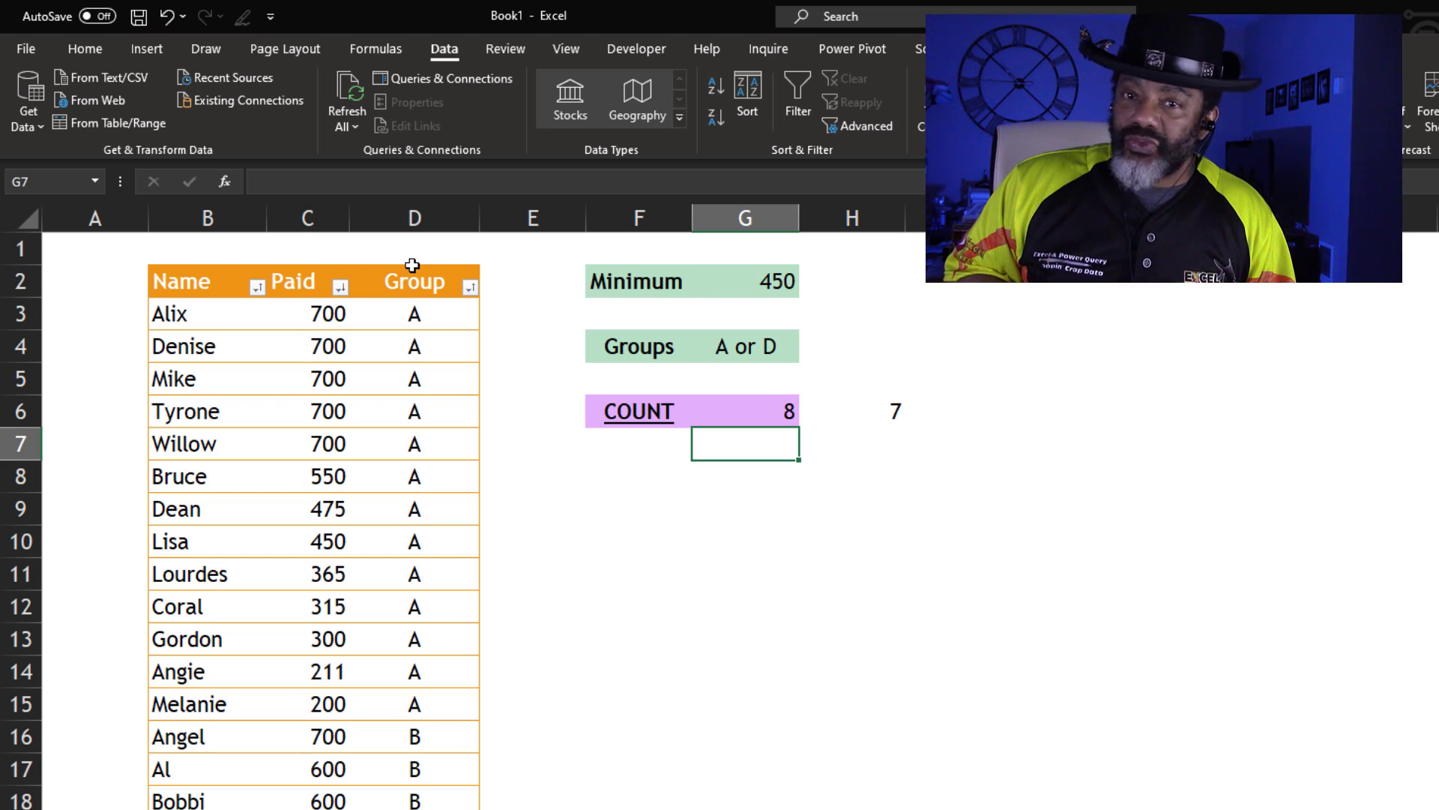
pyautogui.click(758, 411)
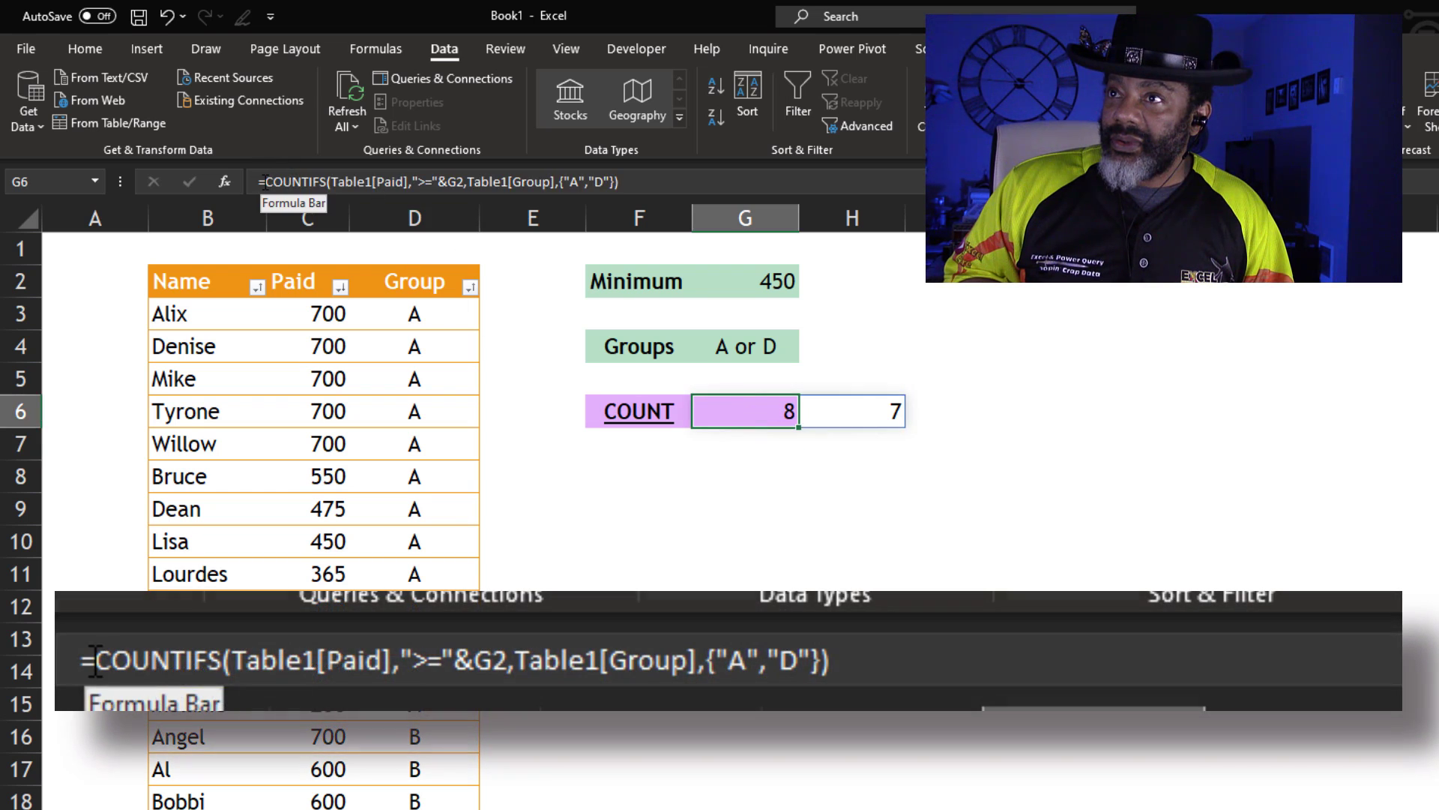
# Wrap the G6 COUNTIFS formula in SUM( ) so it returns the single total 15
pyautogui.click(271, 177)
pyautogui.write('sum')
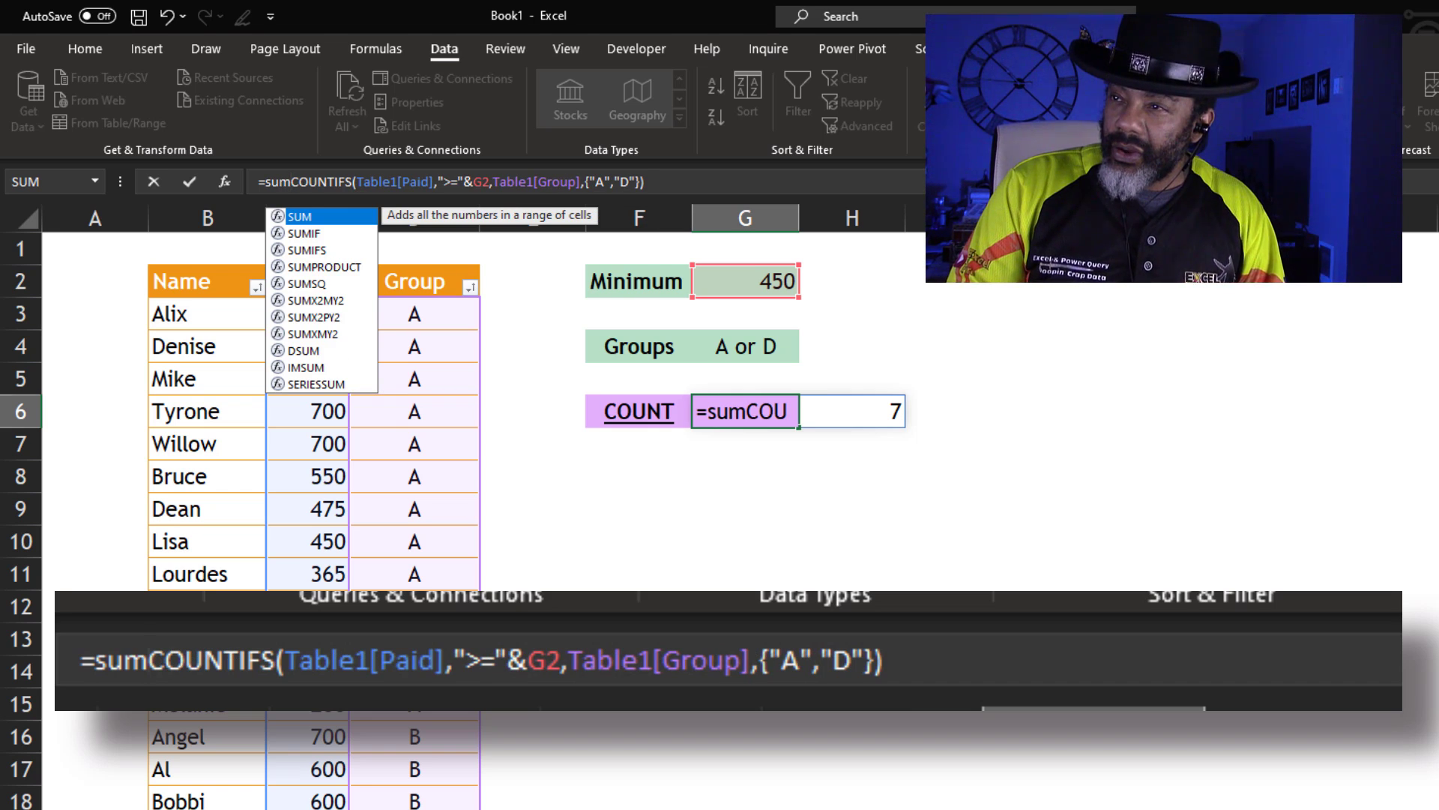
pyautogui.write('(')
pyautogui.press('End')
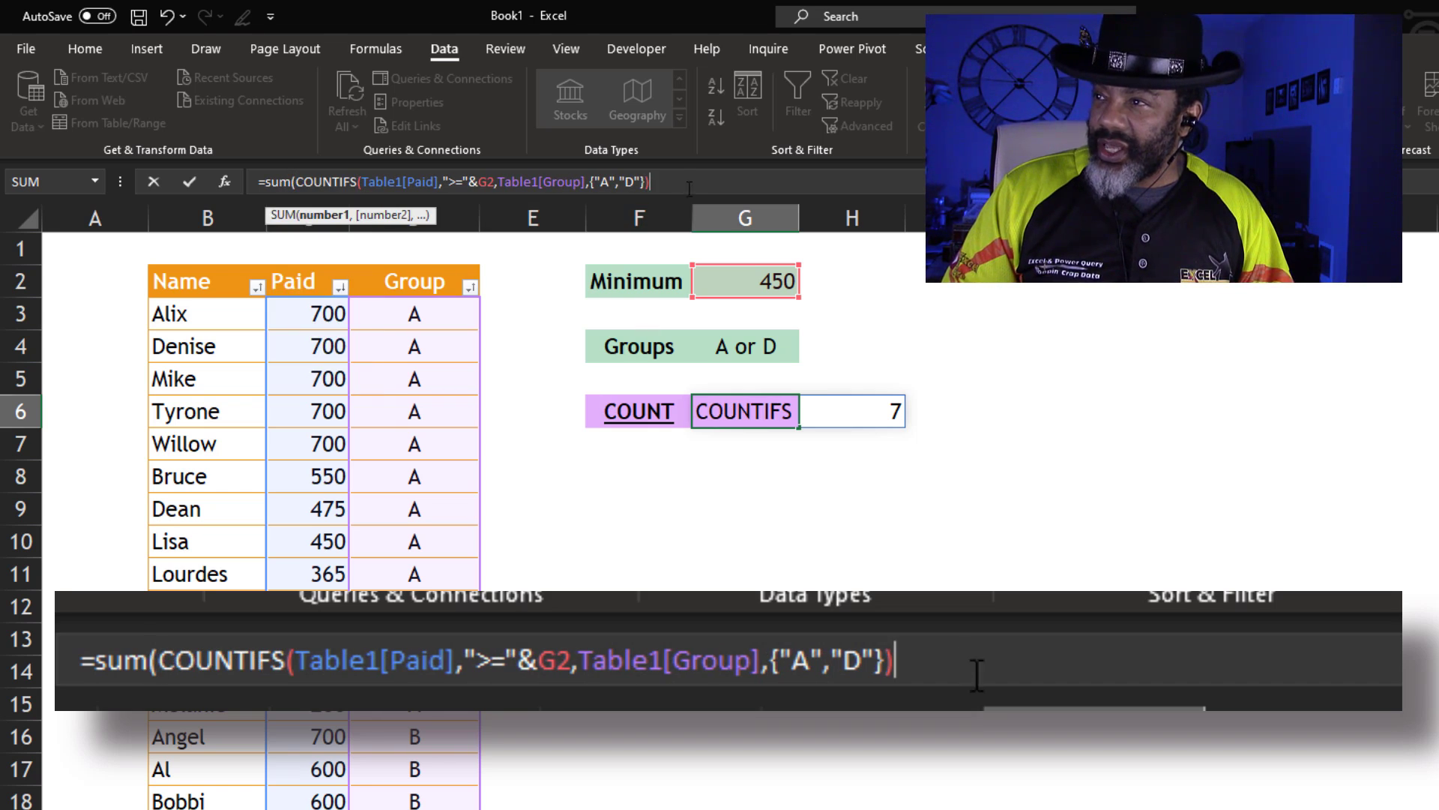
pyautogui.write(')')
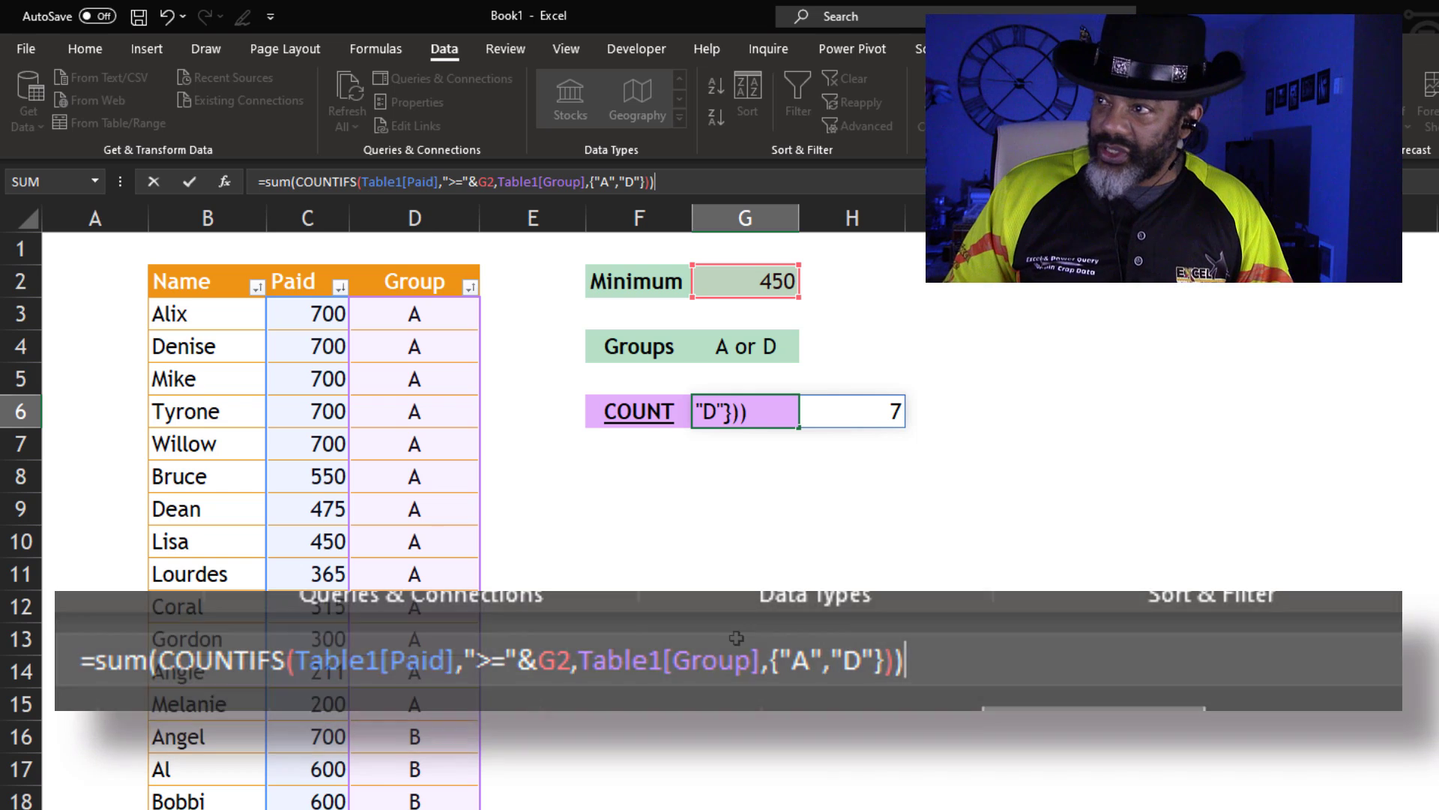
pyautogui.press('Return')
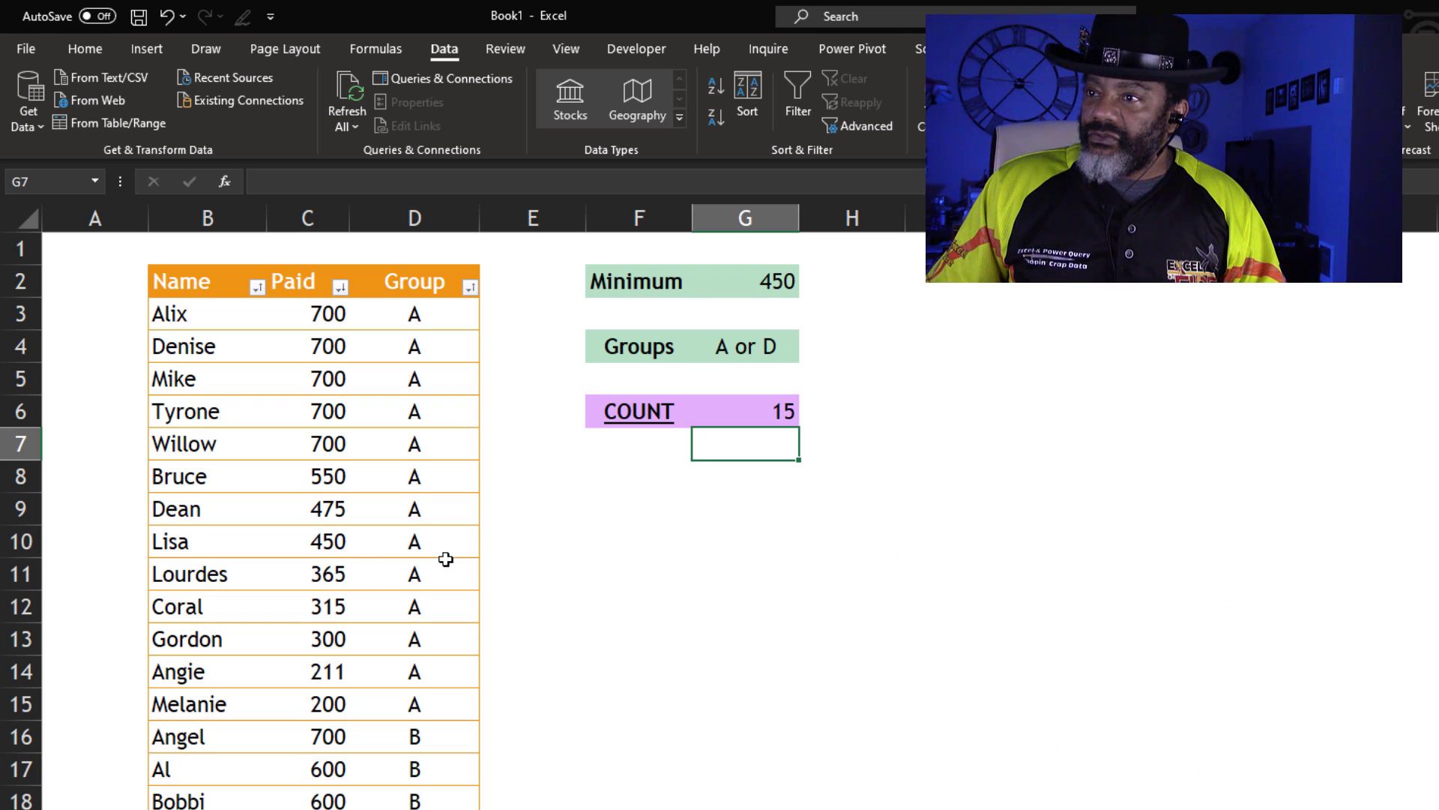
pyautogui.moveTo(453, 541); pyautogui.dragTo(391, 308)
pyautogui.scroll(-9, 617, 723)
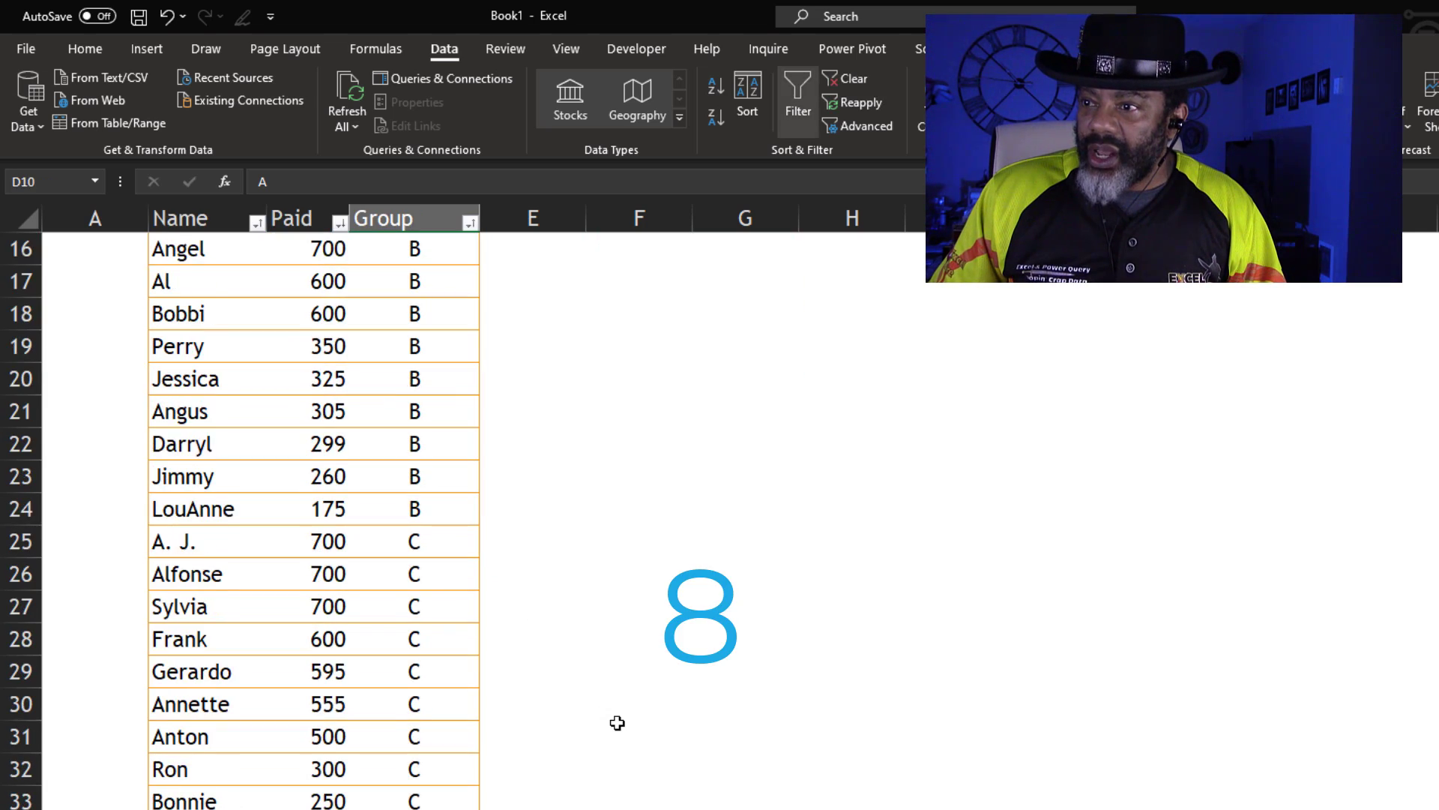
pyautogui.moveTo(404, 488); pyautogui.dragTo(410, 677)
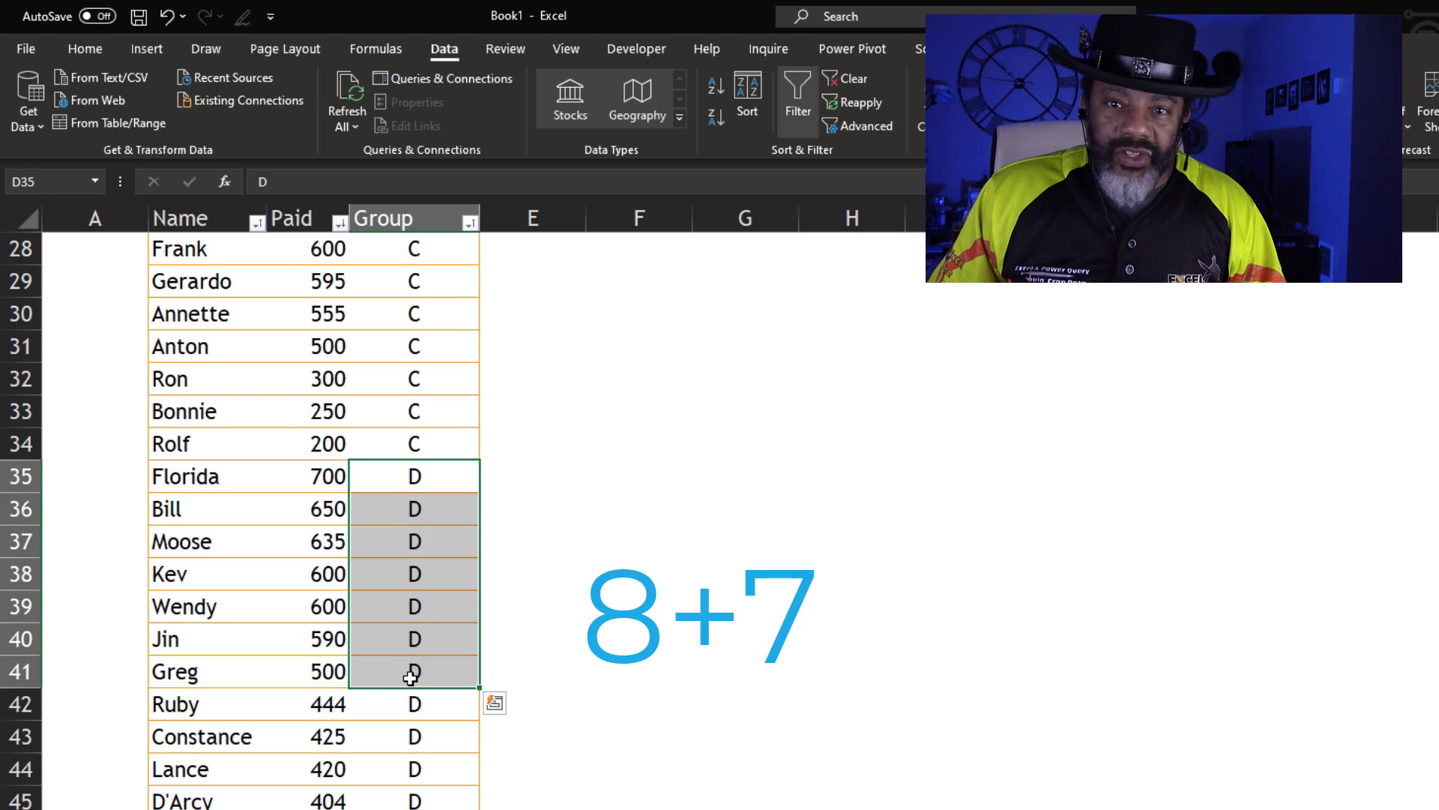
pyautogui.click(555, 691)
pyautogui.scroll(9, 555, 693)
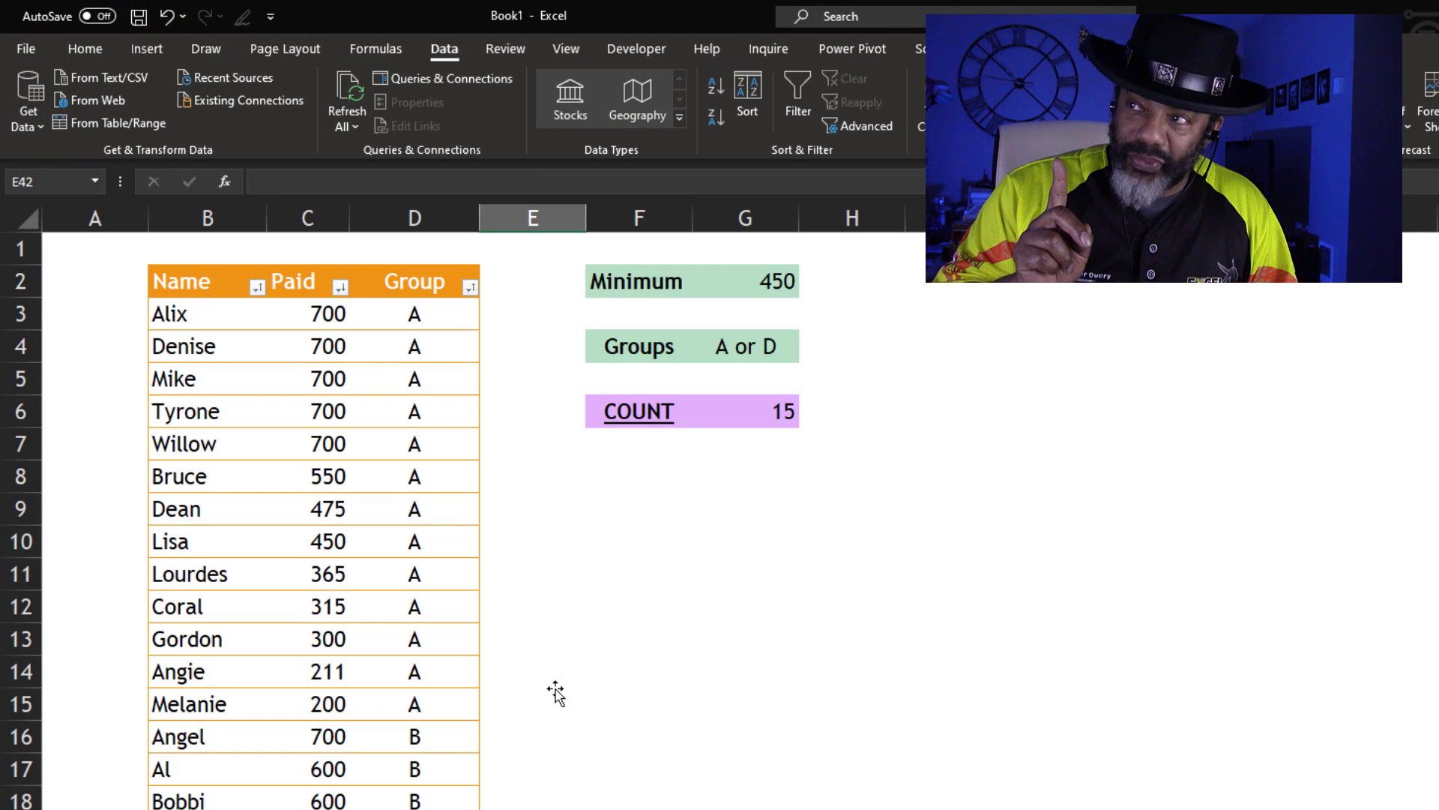
# Remove the SUM wrapper from the G6 formula so the separate counts 8 and 7 return
pyautogui.click(741, 412)
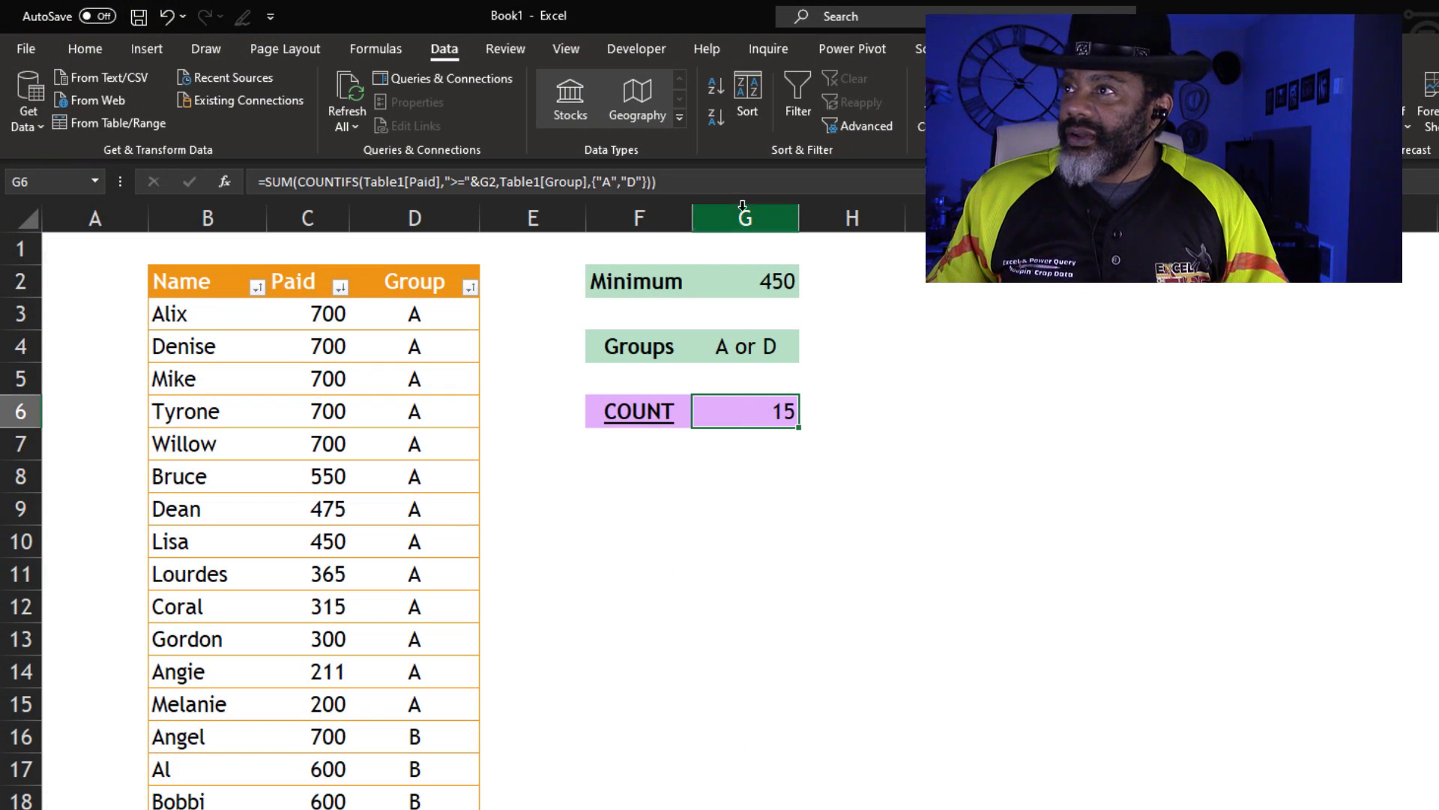
pyautogui.click(738, 182)
pyautogui.click(739, 181)
pyautogui.press('BackSpace')
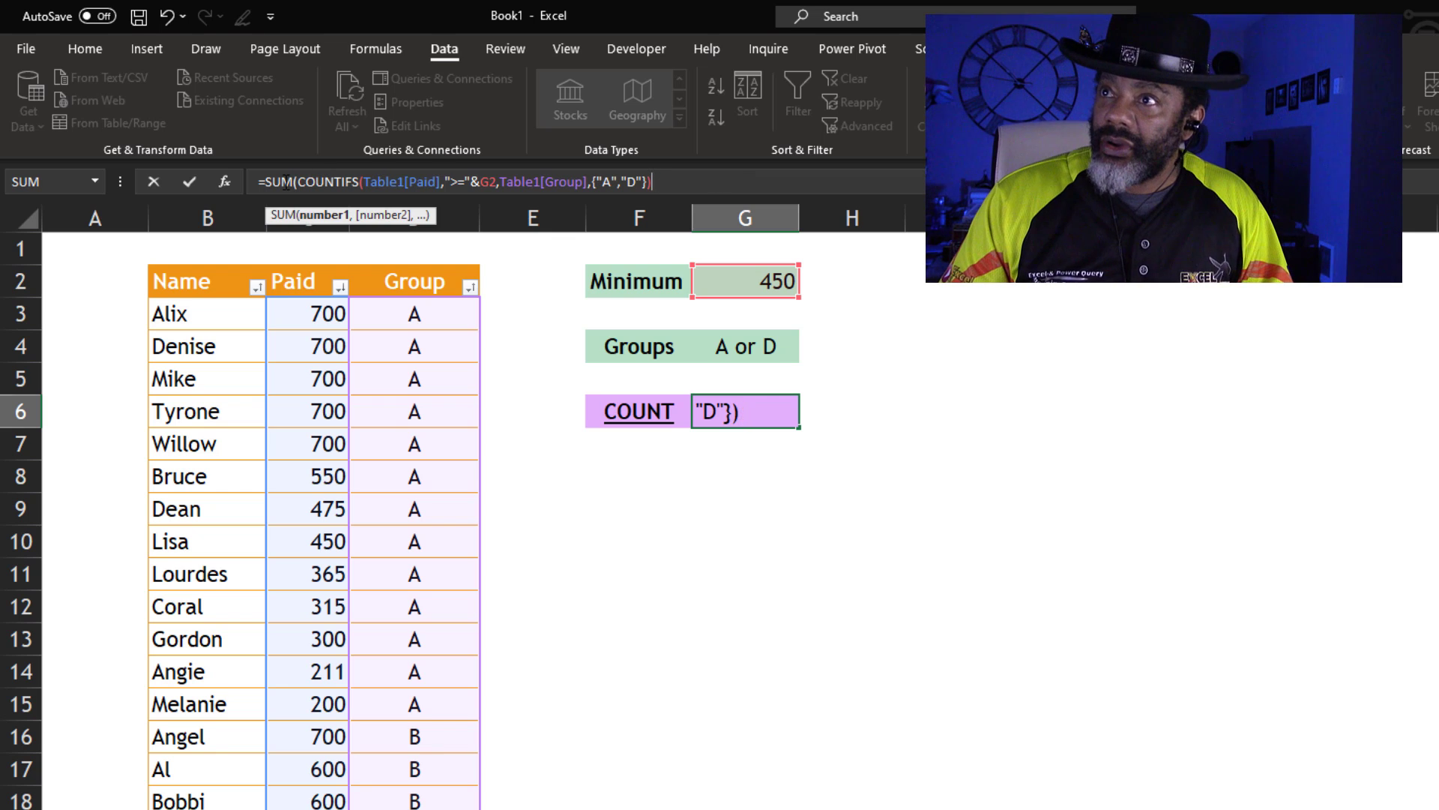
pyautogui.click(271, 182)
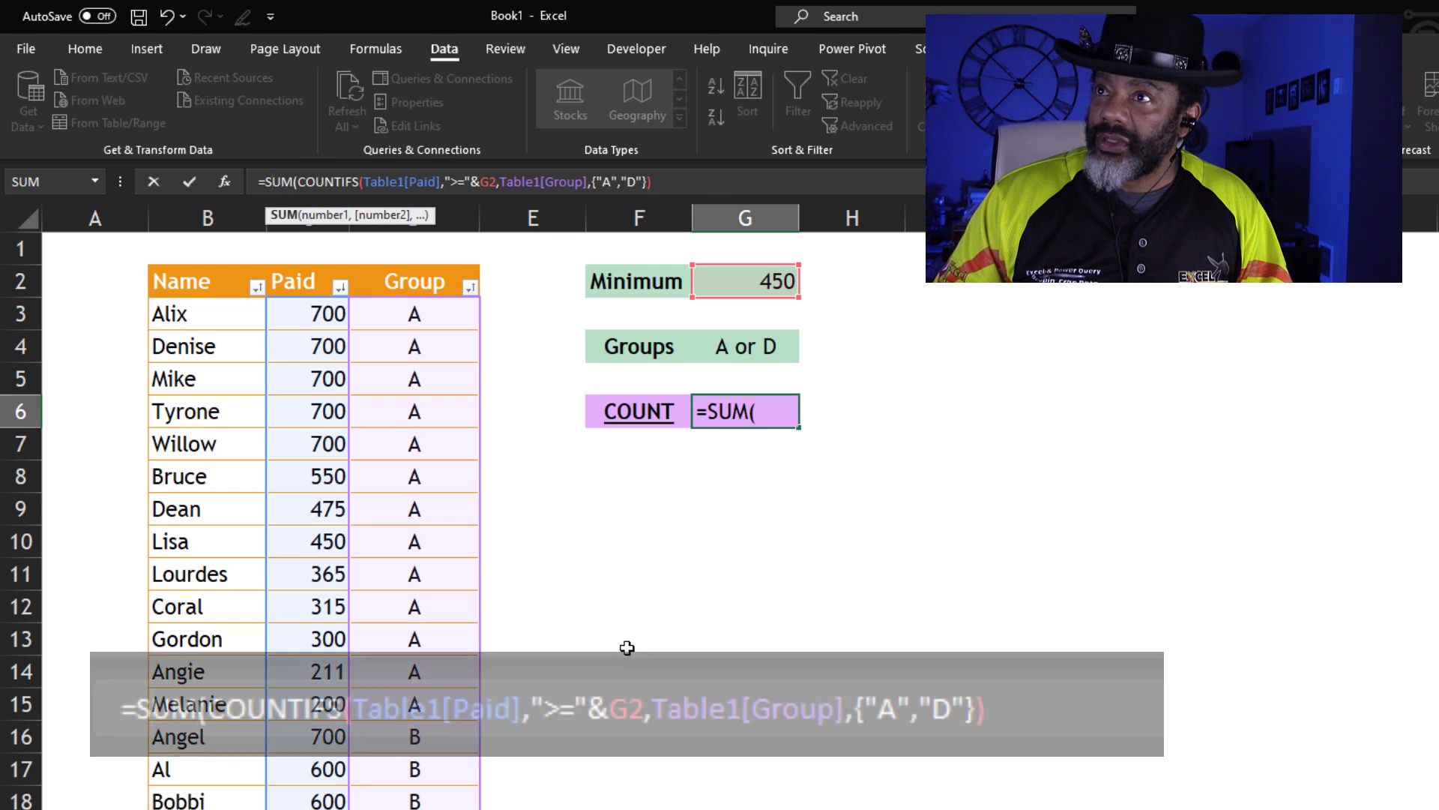
pyautogui.press('BackSpace')
pyautogui.press('BackSpace')
pyautogui.press('Delete')
pyautogui.press('Delete')
pyautogui.press('Return')
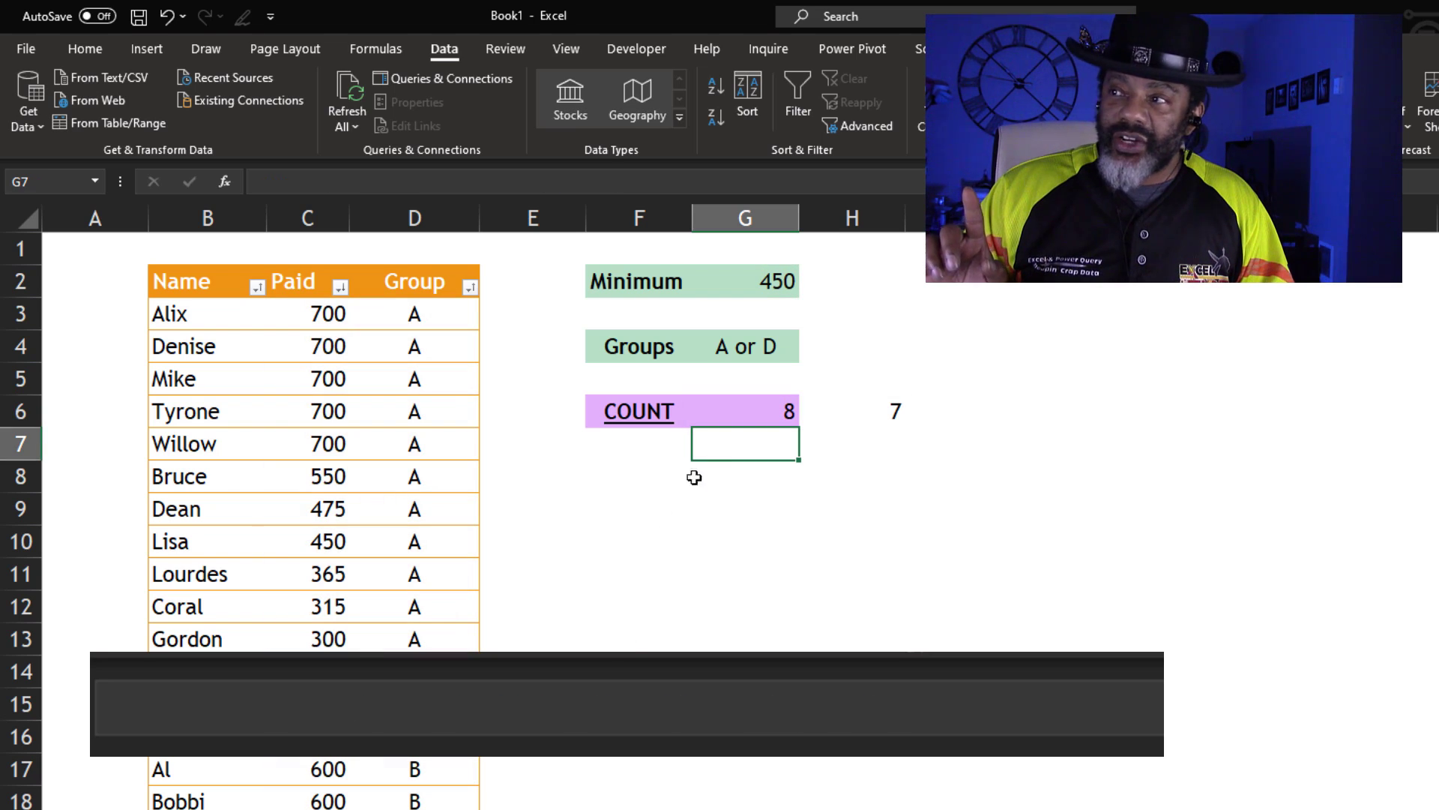
# Change the criteria array from {"A","D"} to {"A";"D"}
pyautogui.click(738, 407)
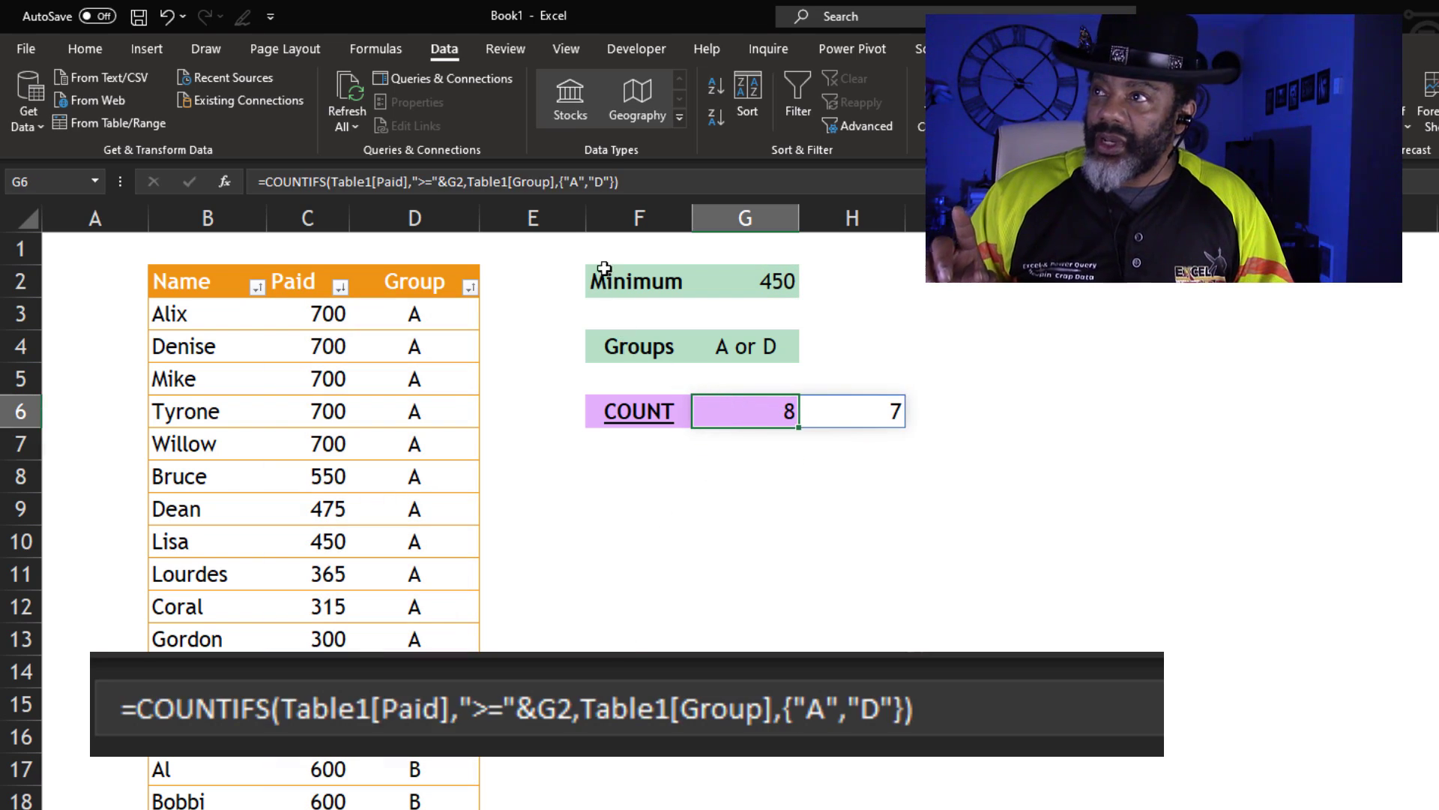
pyautogui.click(583, 181)
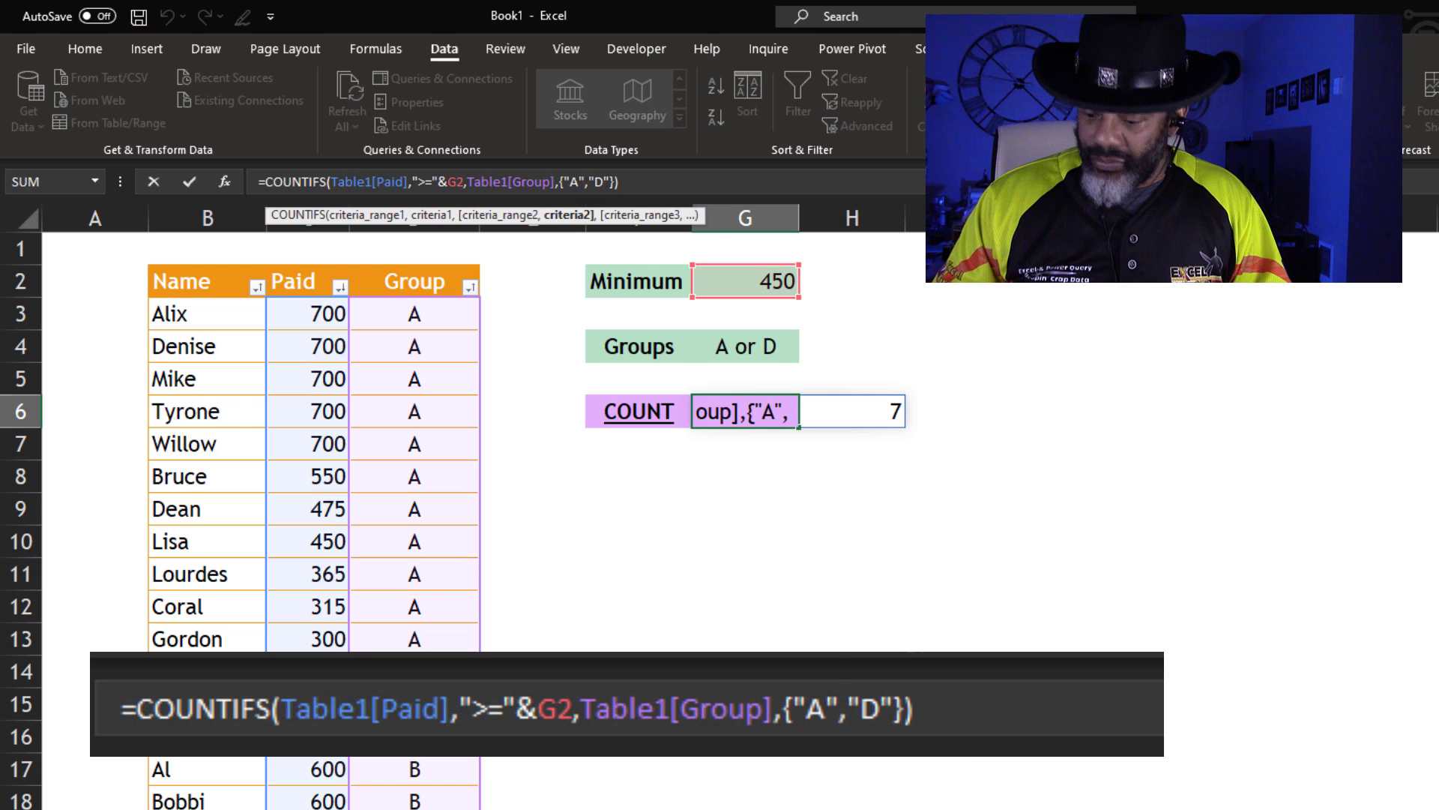
pyautogui.press('Delete')
pyautogui.write(';')
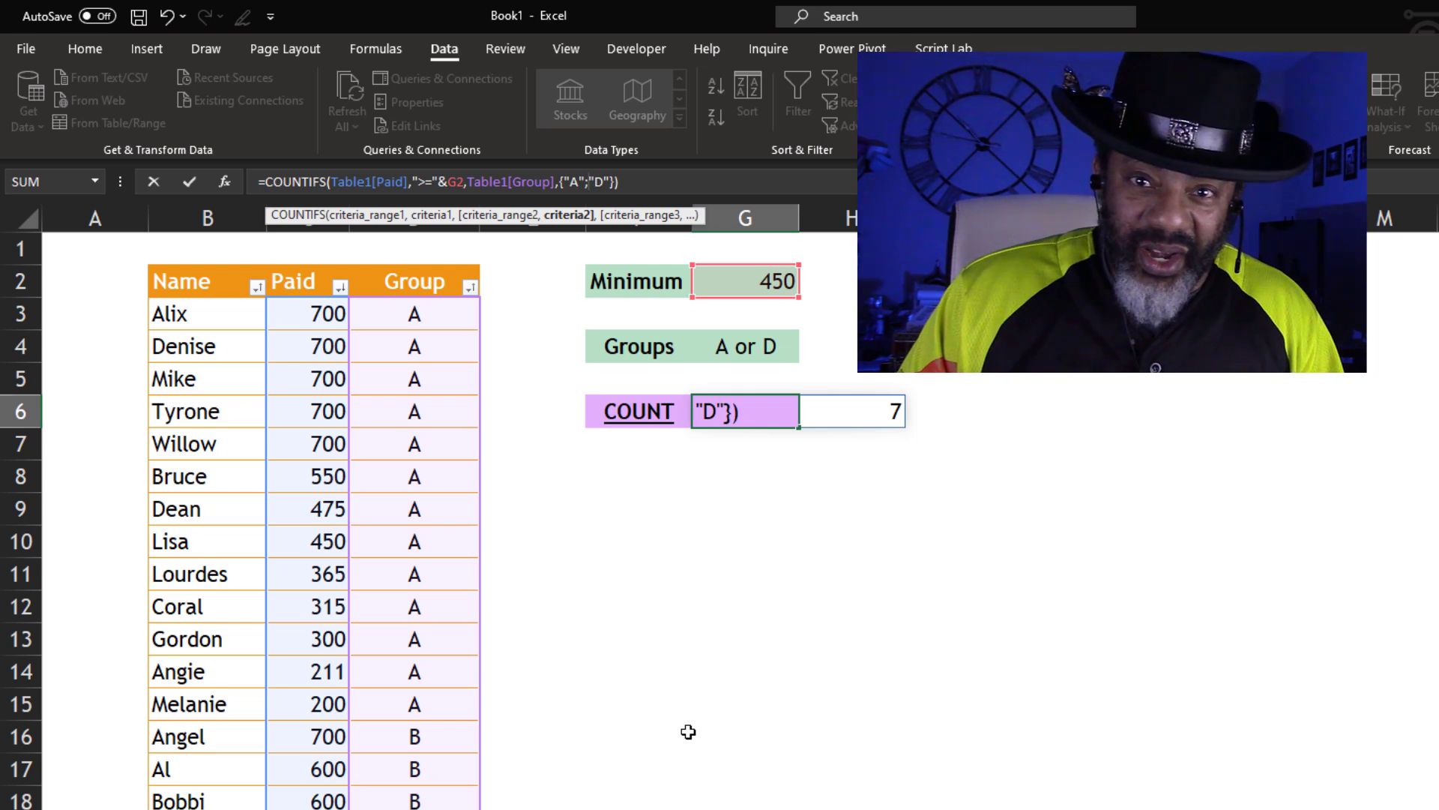
# Commit so 8 and 7 spill vertically, move them to G7:G8, and label F7 'A'
pyautogui.press('Return')
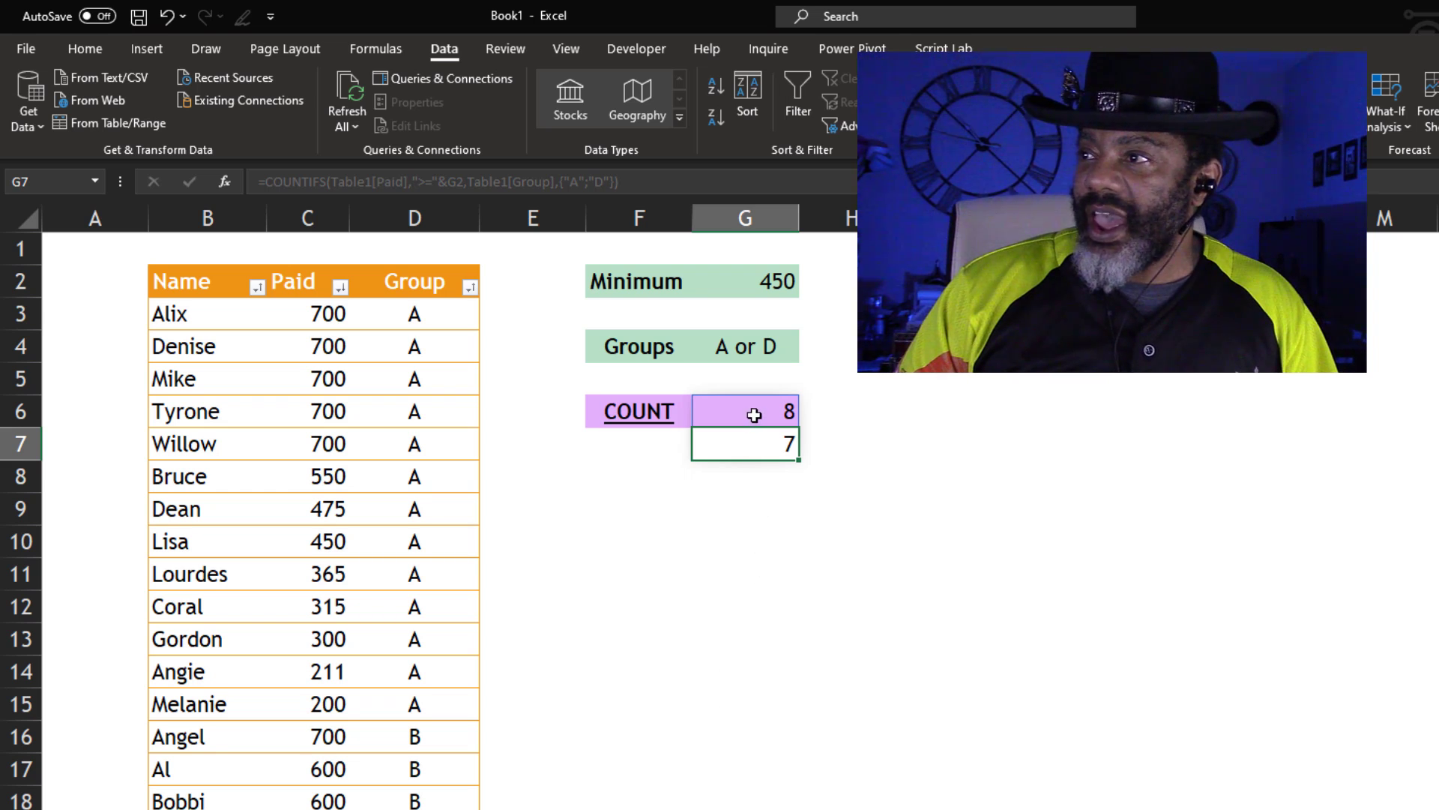
pyautogui.moveTo(751, 412); pyautogui.dragTo(757, 492)
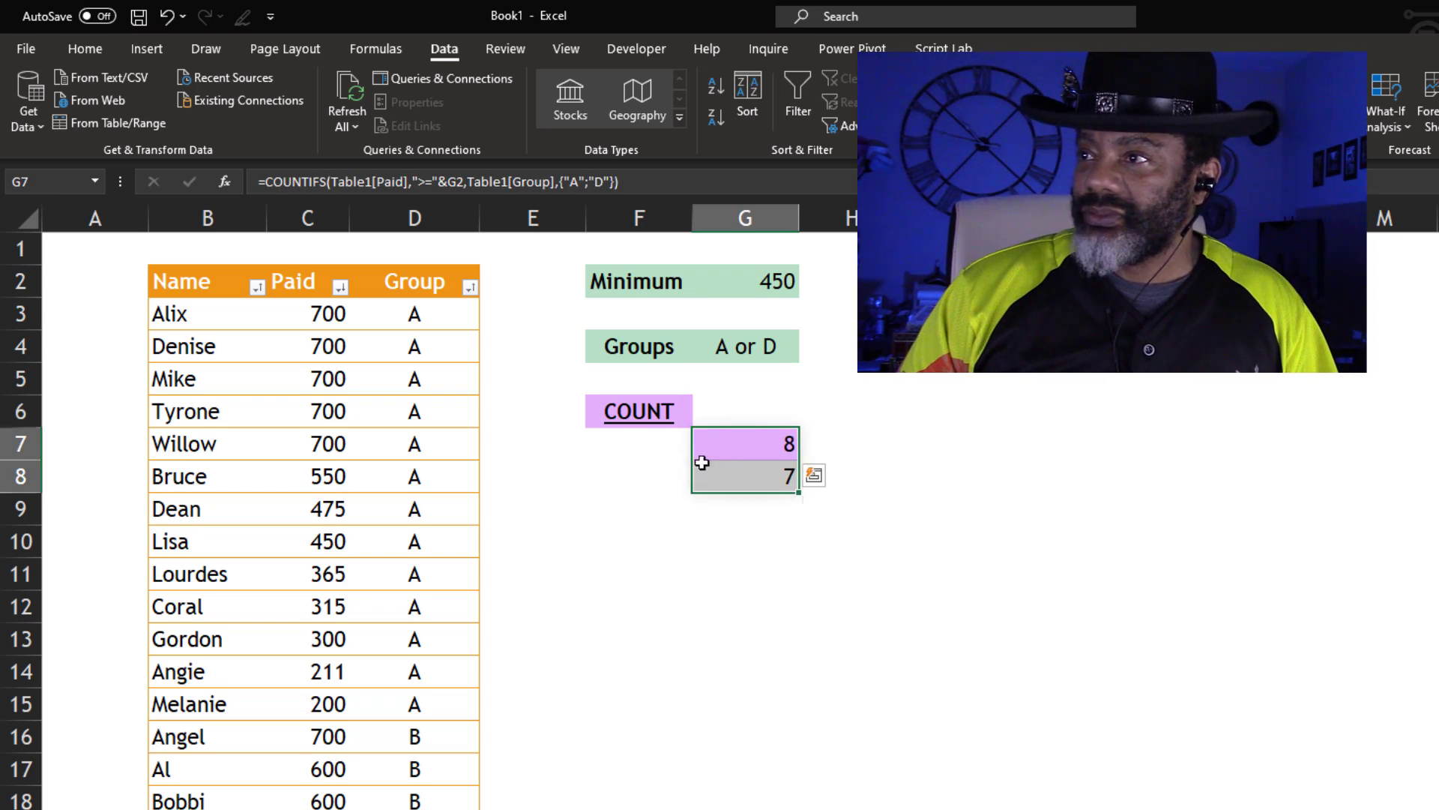
pyautogui.click(660, 441)
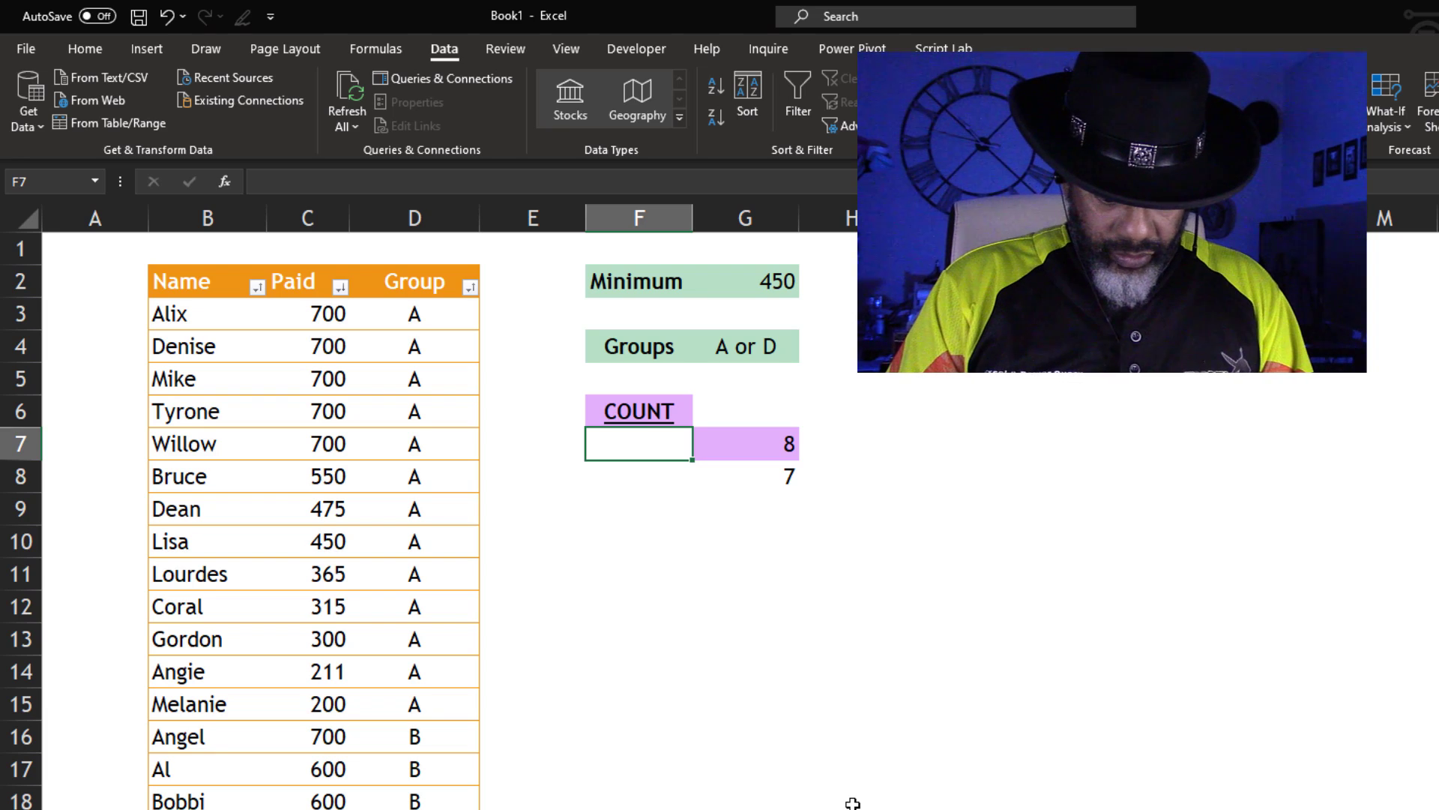
pyautogui.write('A')
pyautogui.press('Return')
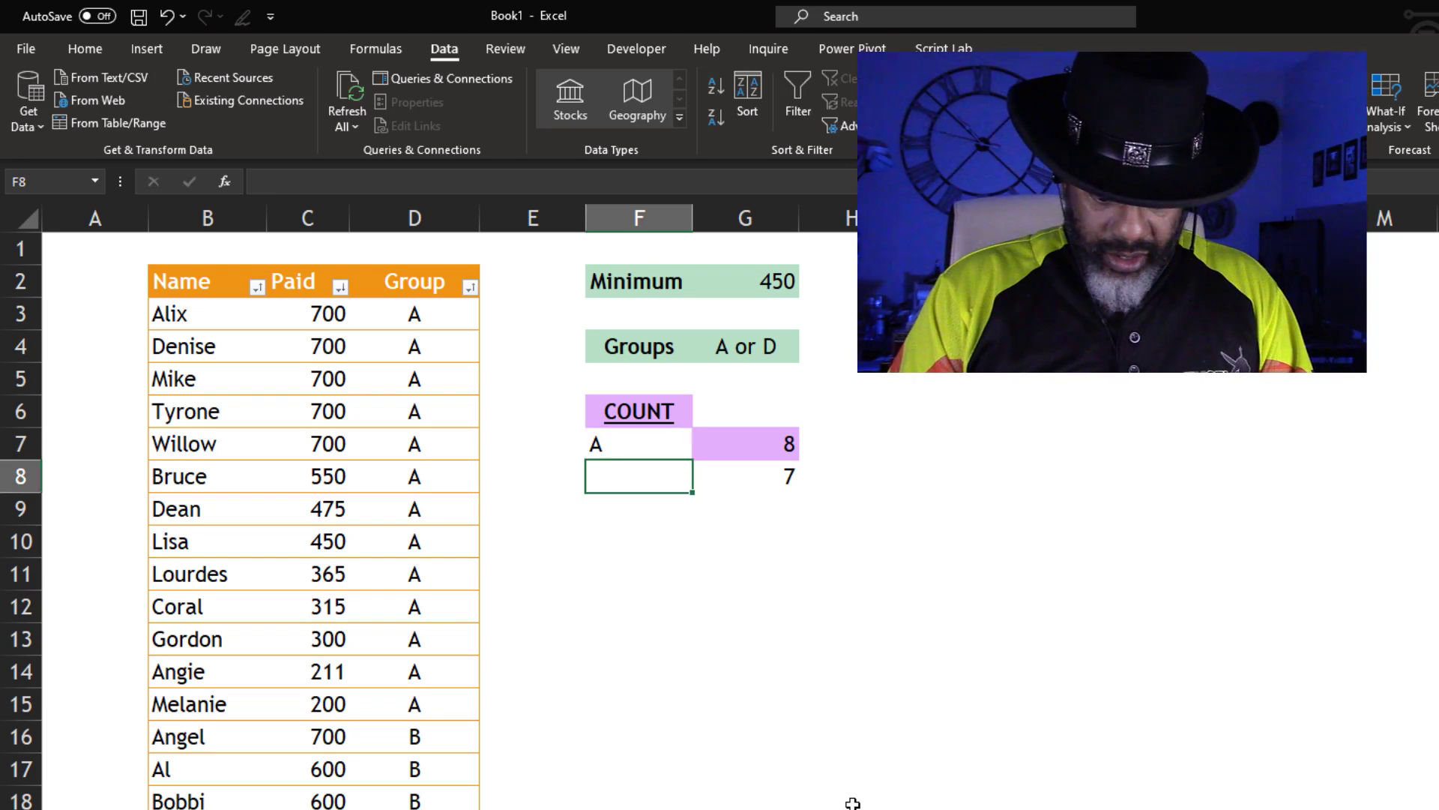